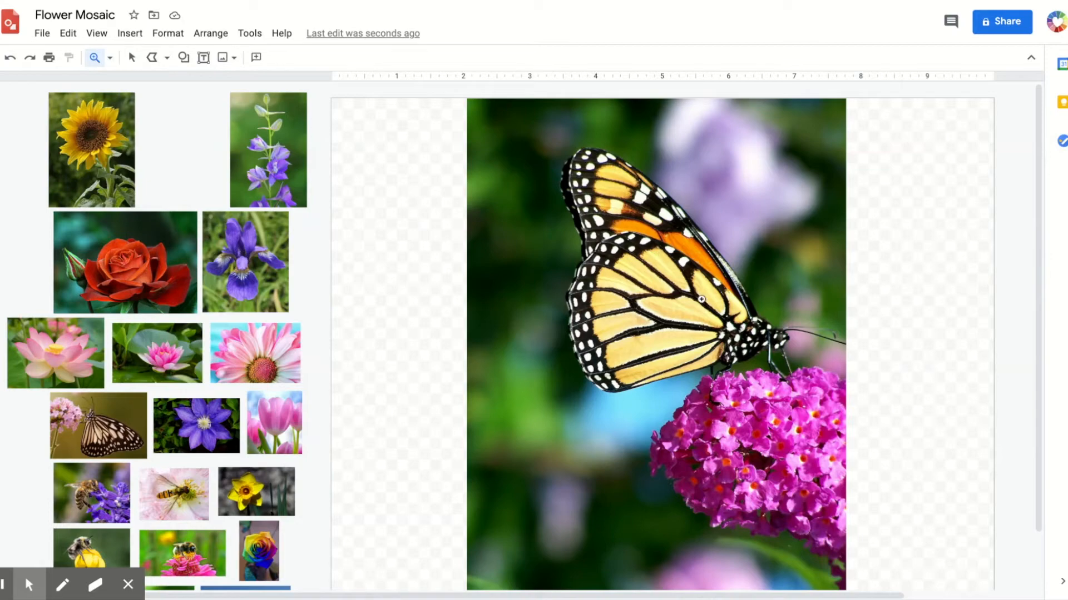
# - Trace a polyline shape around a pale wing cell near the middle of the butterfly's wing
pyautogui.hscroll(4, 701, 299)
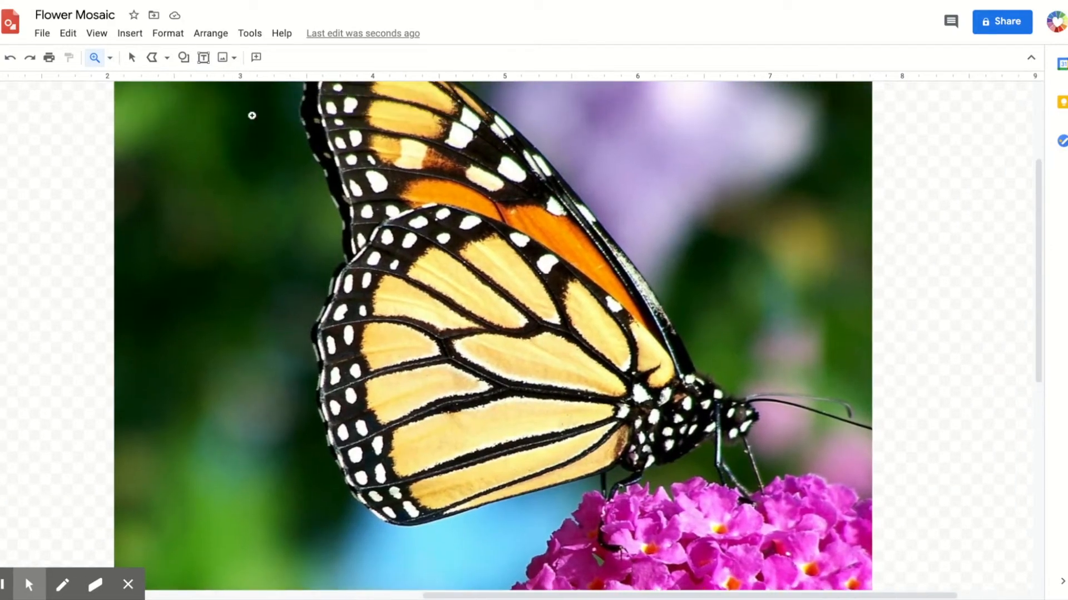
pyautogui.click(167, 57)
pyautogui.click(170, 196)
pyautogui.click(627, 369)
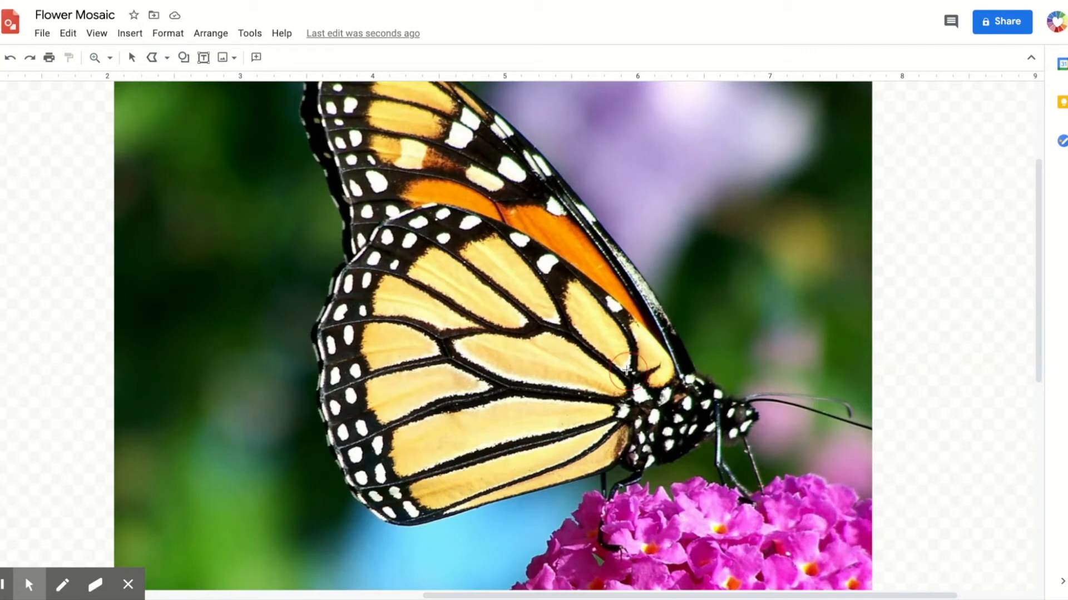
pyautogui.click(623, 341)
pyautogui.click(608, 321)
pyautogui.click(583, 285)
pyautogui.click(598, 349)
pyautogui.click(630, 368)
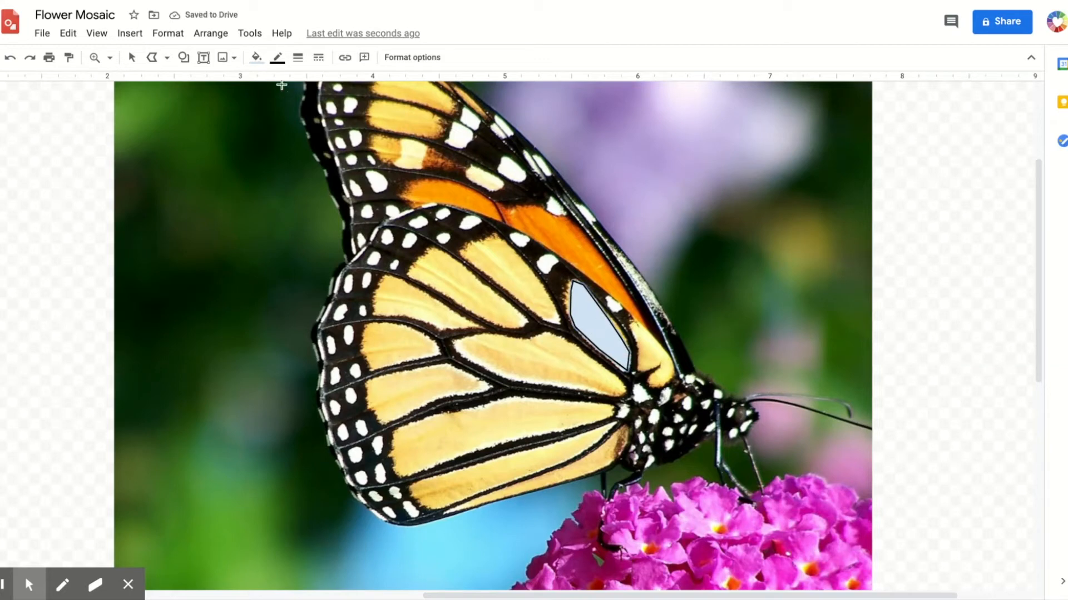
# - Fill the new shape with light yellow and make its outline transparent
pyautogui.click(256, 58)
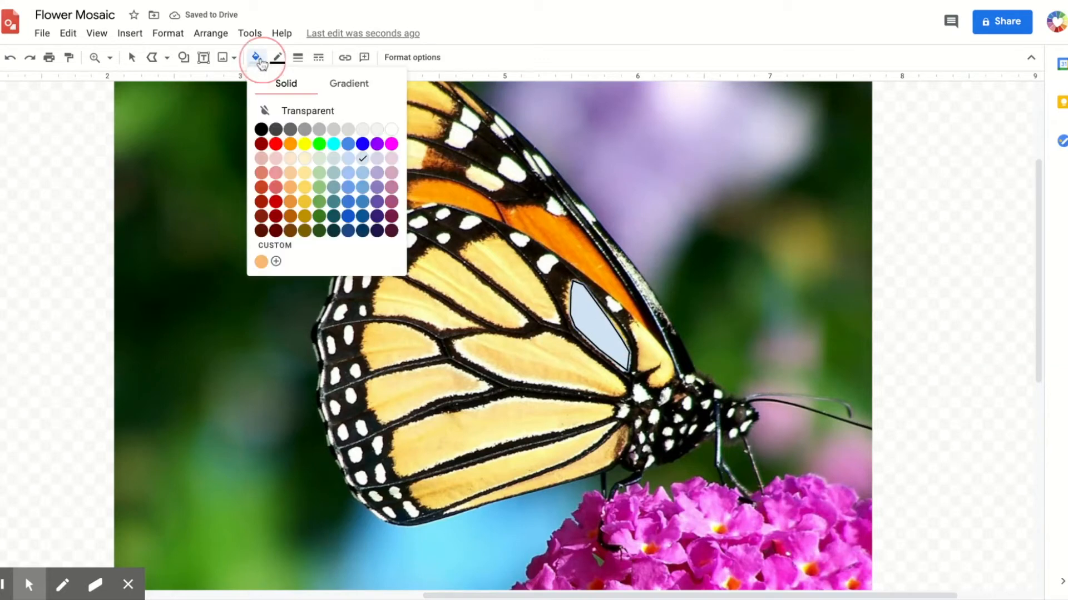
pyautogui.click(304, 159)
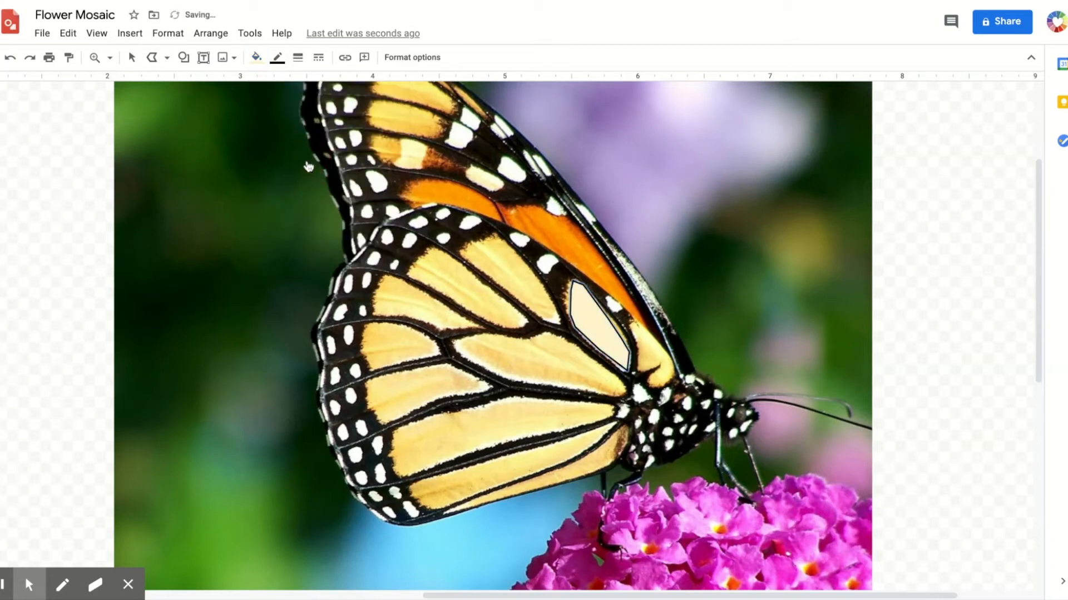
pyautogui.click(277, 58)
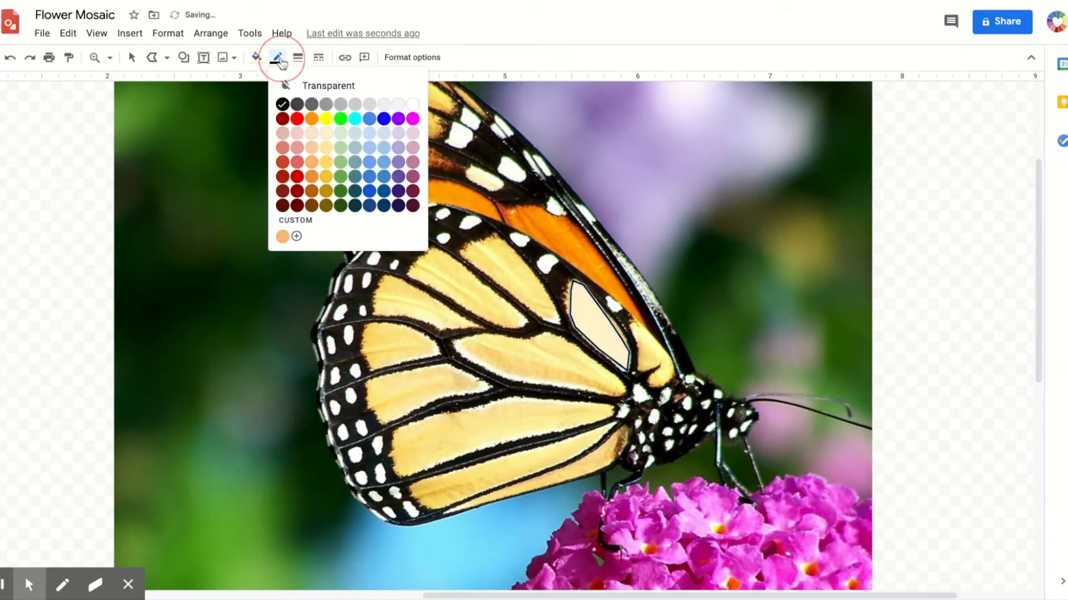
pyautogui.click(296, 87)
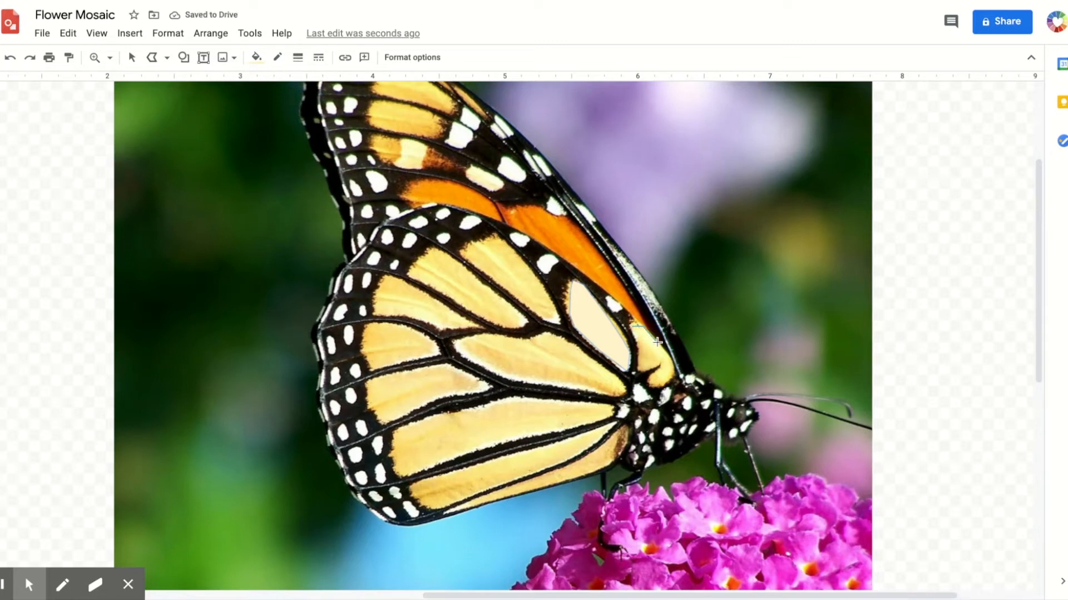
# - Trace a narrow polyline strip along the lower edge of the hind wing
pyautogui.click(664, 370)
pyautogui.click(651, 367)
pyautogui.click(639, 368)
pyautogui.click(637, 349)
pyautogui.click(633, 326)
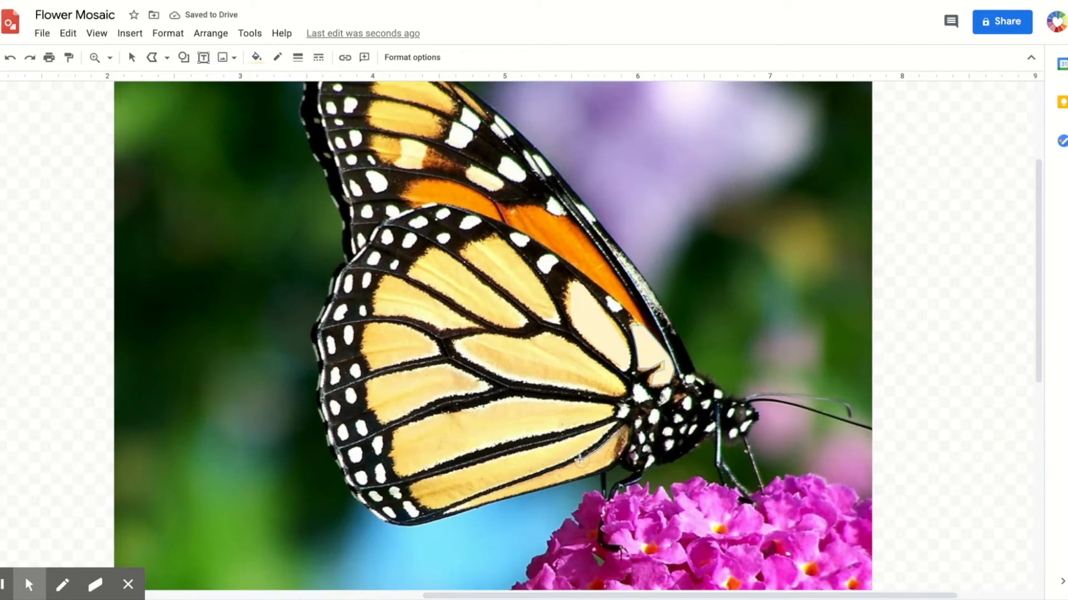
pyautogui.click(449, 511)
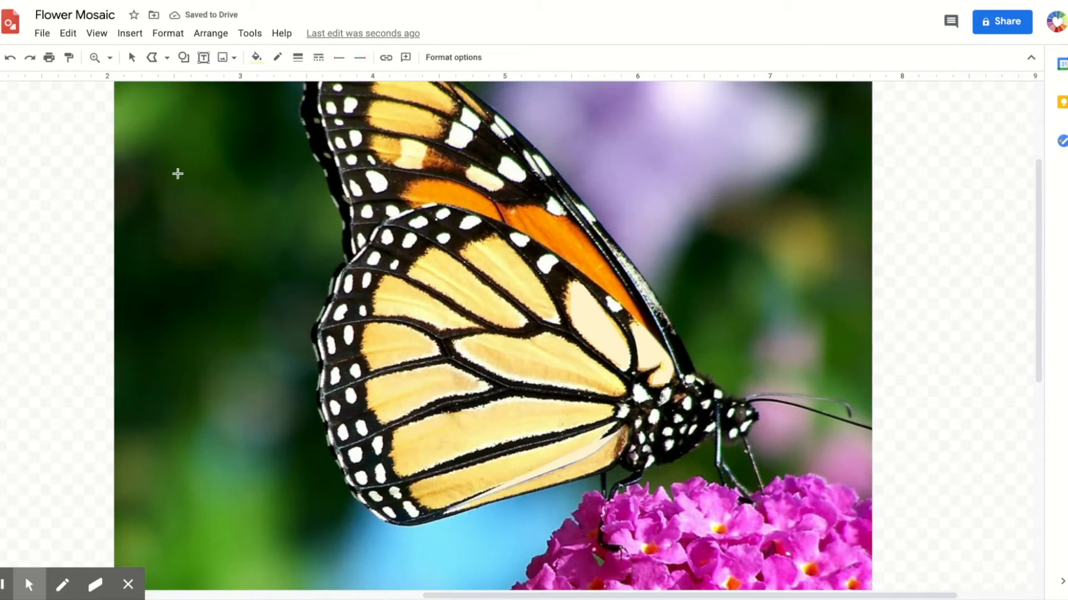
pyautogui.hotkey('ctrl', 'z')
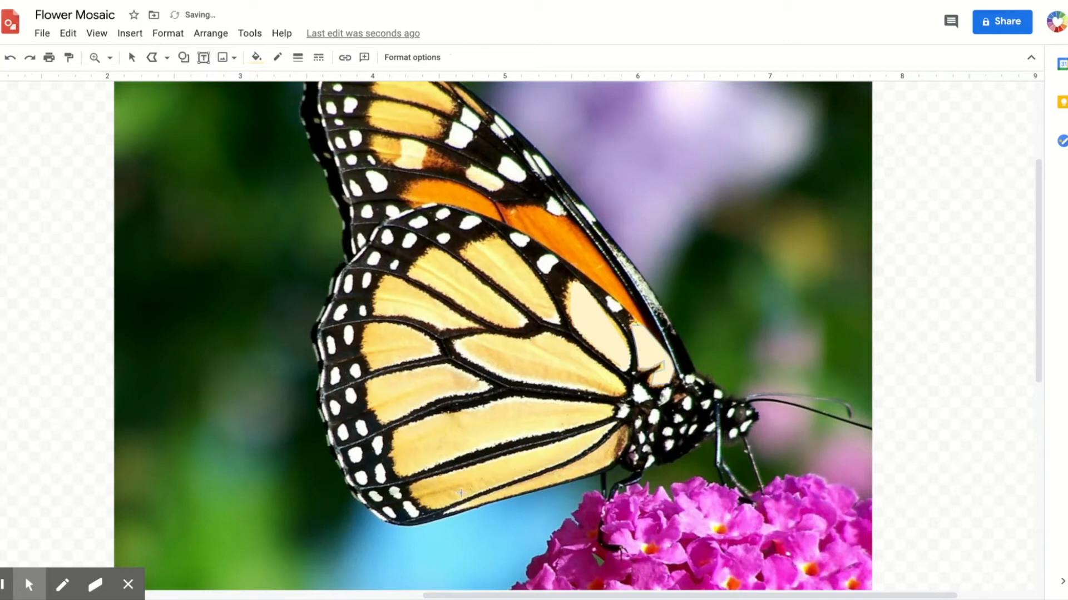
pyautogui.click(622, 431)
pyautogui.click(476, 418)
pyautogui.click(477, 418)
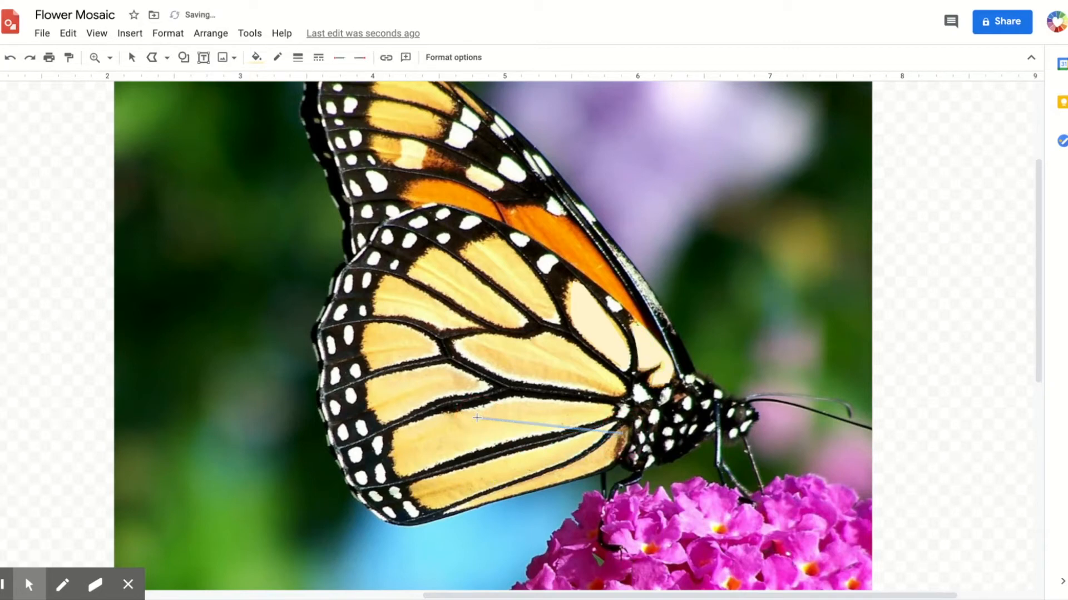
pyautogui.hotkey('ctrl', 'z')
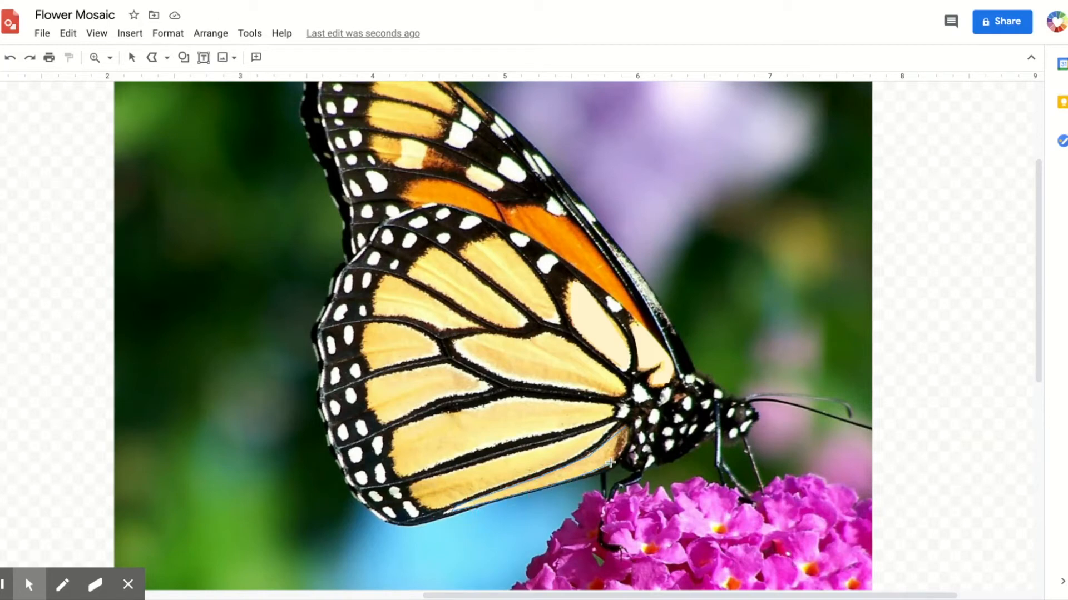
pyautogui.click(626, 429)
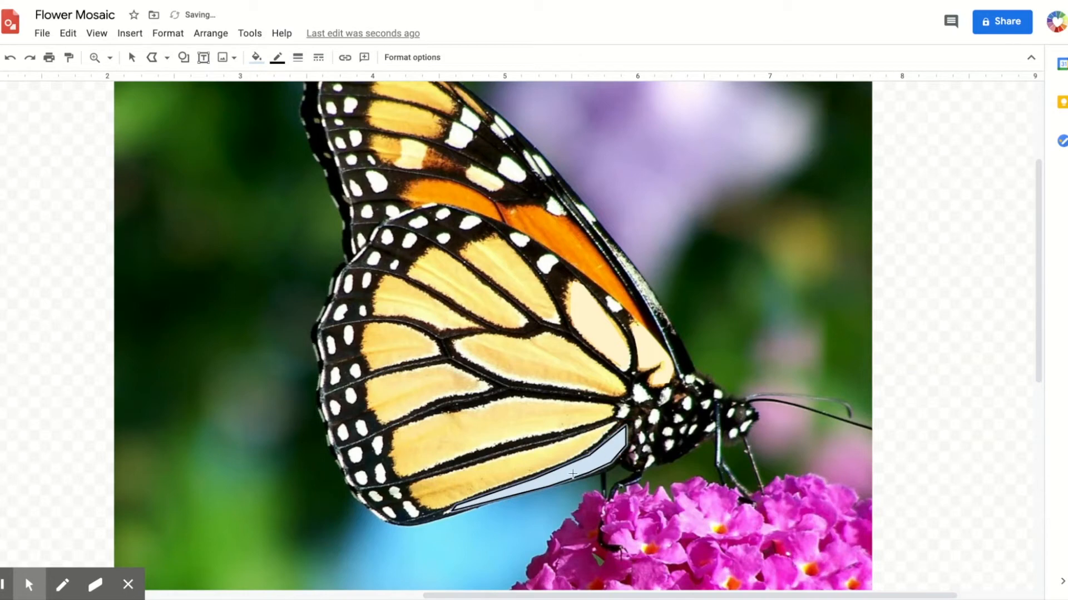
# - Fill the lower-edge strip with the custom colour #f5d479ff
pyautogui.click(257, 56)
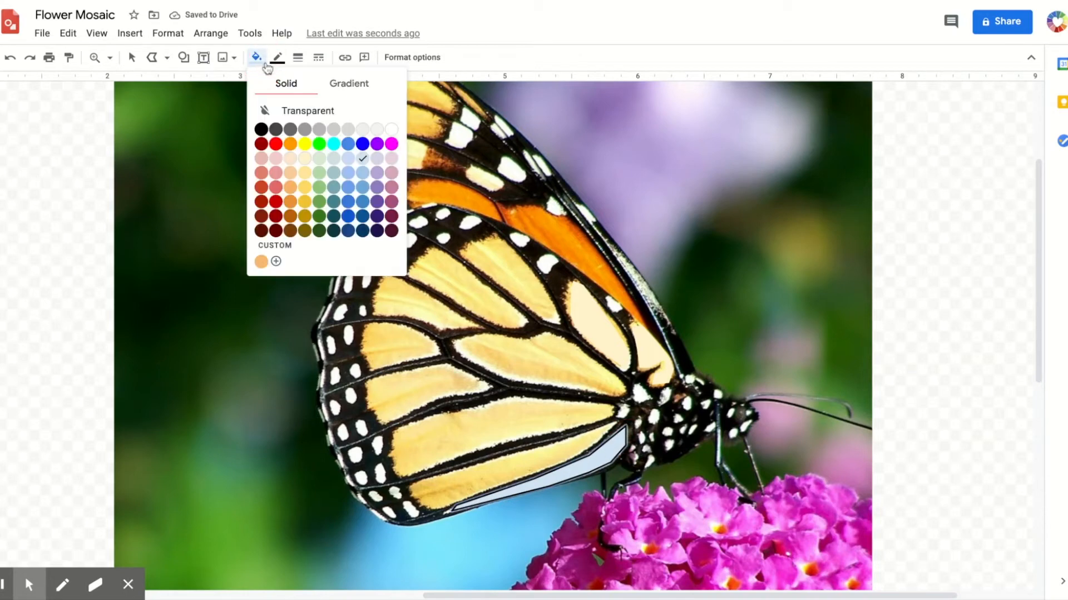
pyautogui.click(290, 187)
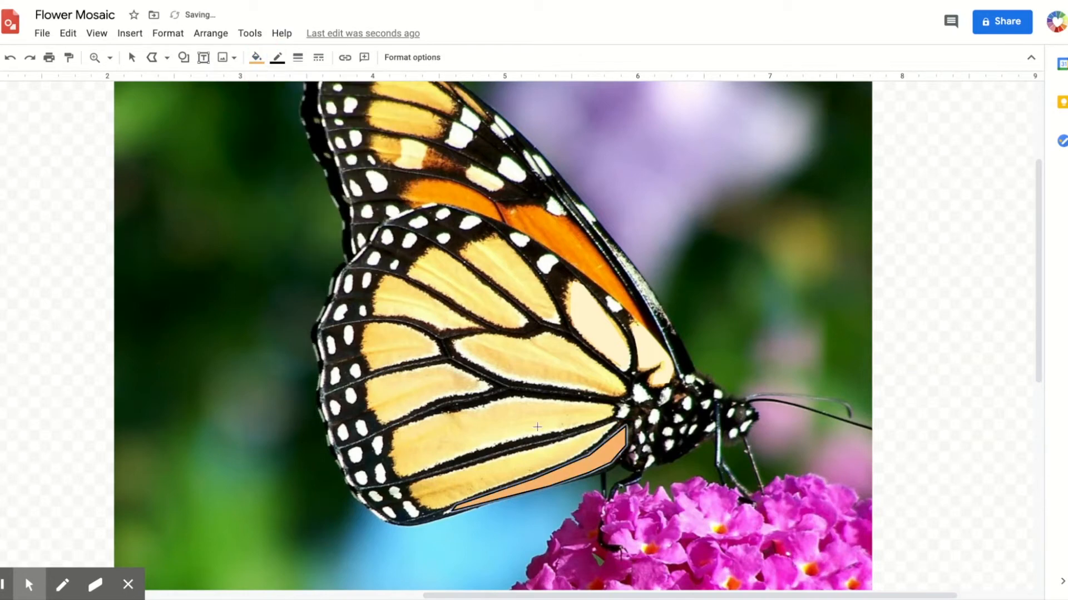
pyautogui.click(256, 57)
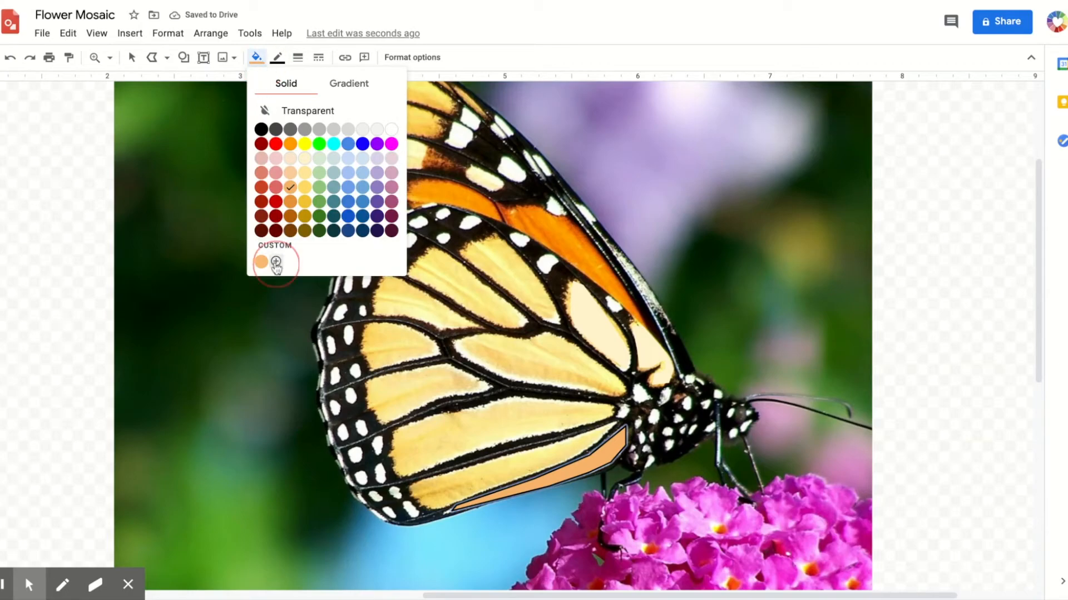
pyautogui.click(277, 260)
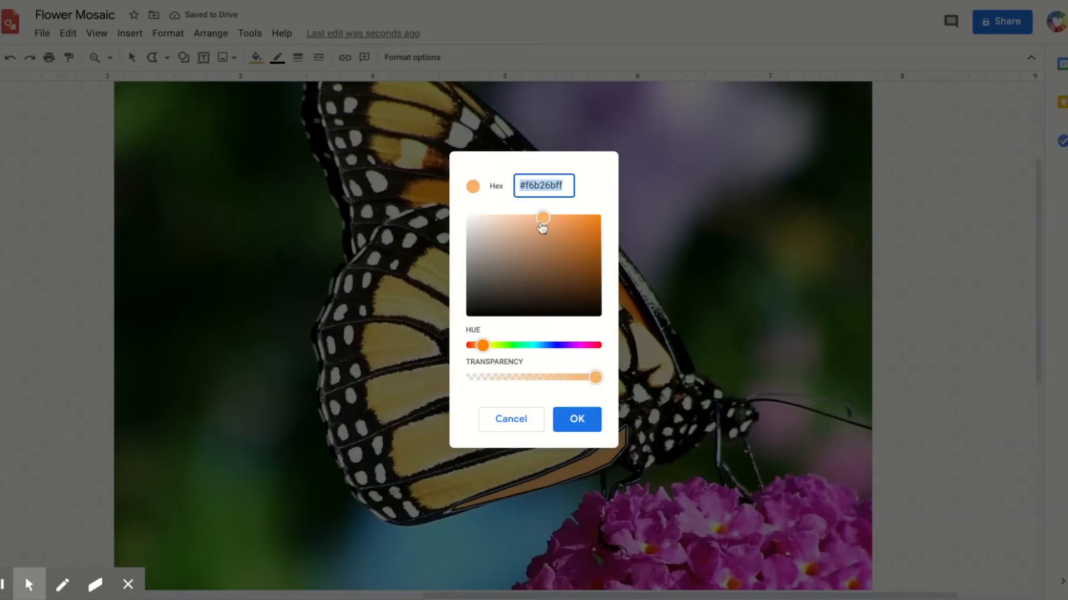
pyautogui.moveTo(487, 347); pyautogui.dragTo(487, 345)
pyautogui.moveTo(542, 218); pyautogui.dragTo(535, 218)
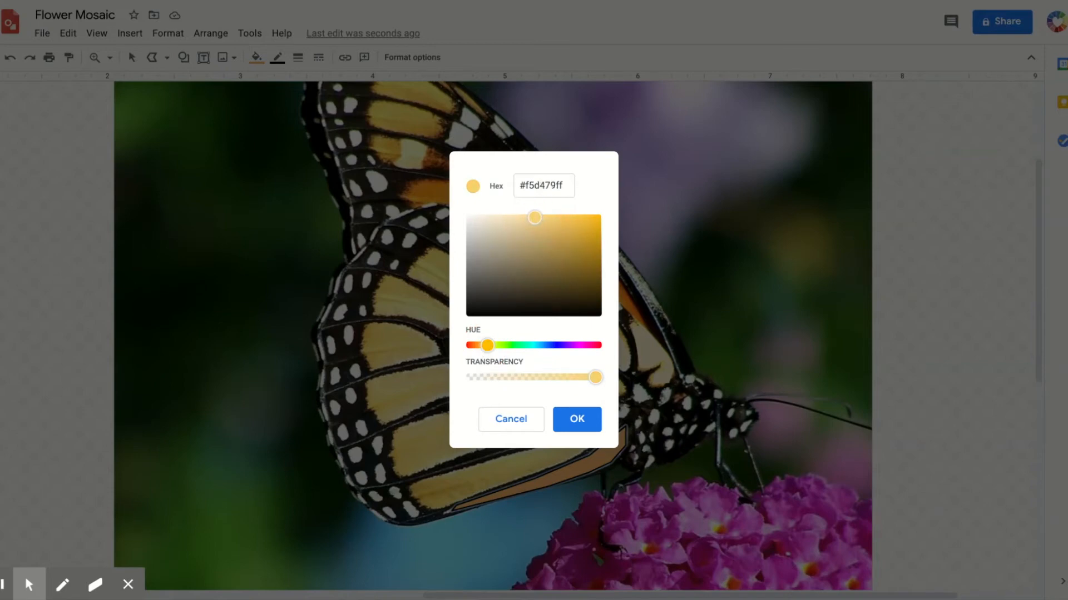
pyautogui.click(579, 419)
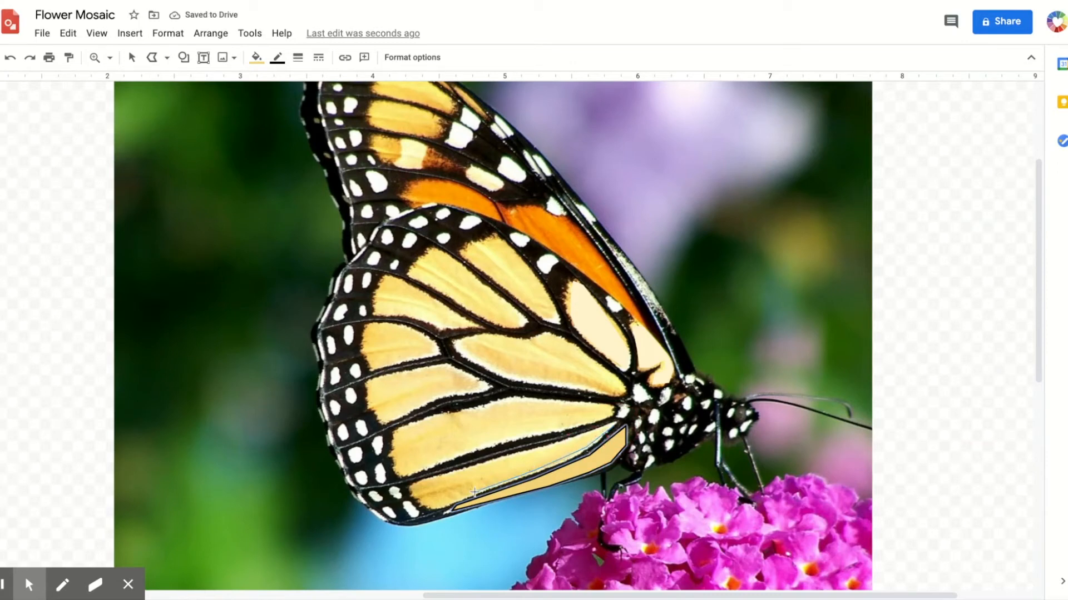
pyautogui.click(439, 507)
pyautogui.click(414, 487)
pyautogui.click(483, 466)
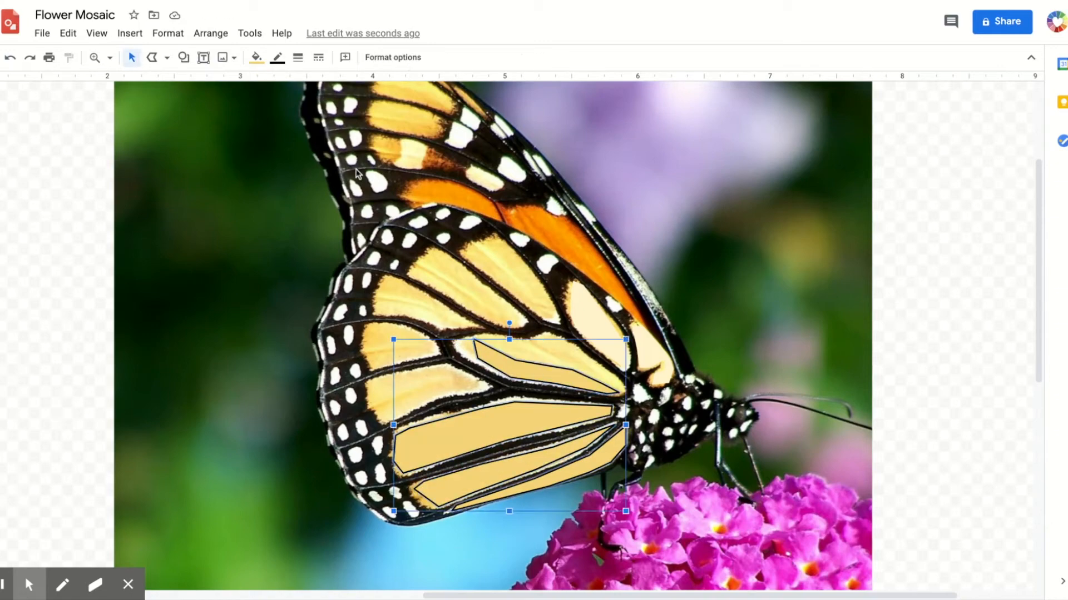
pyautogui.press('Escape')
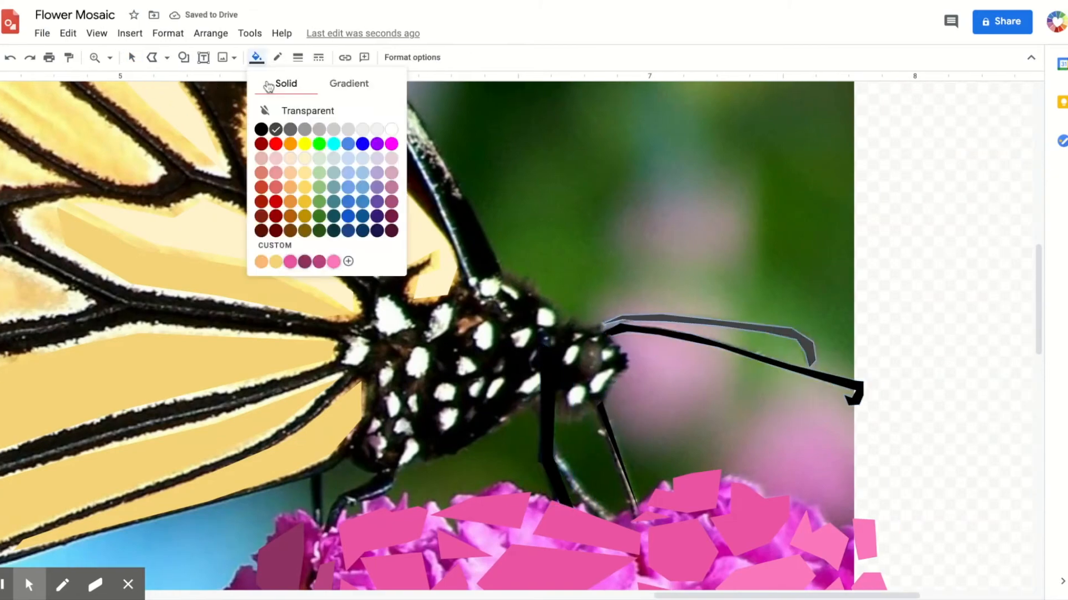
pyautogui.click(346, 257)
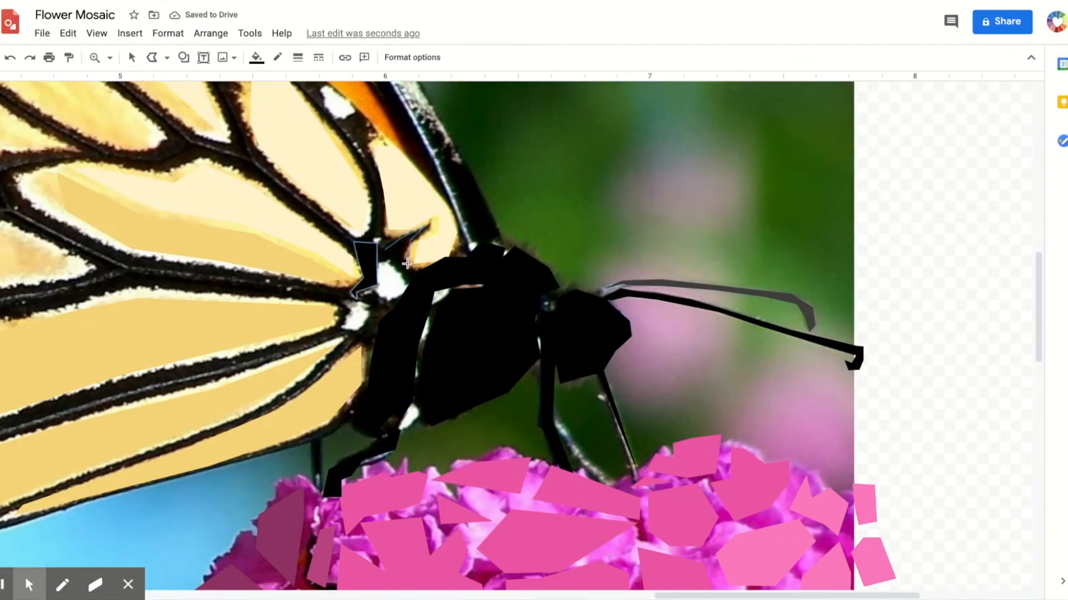
pyautogui.click(254, 57)
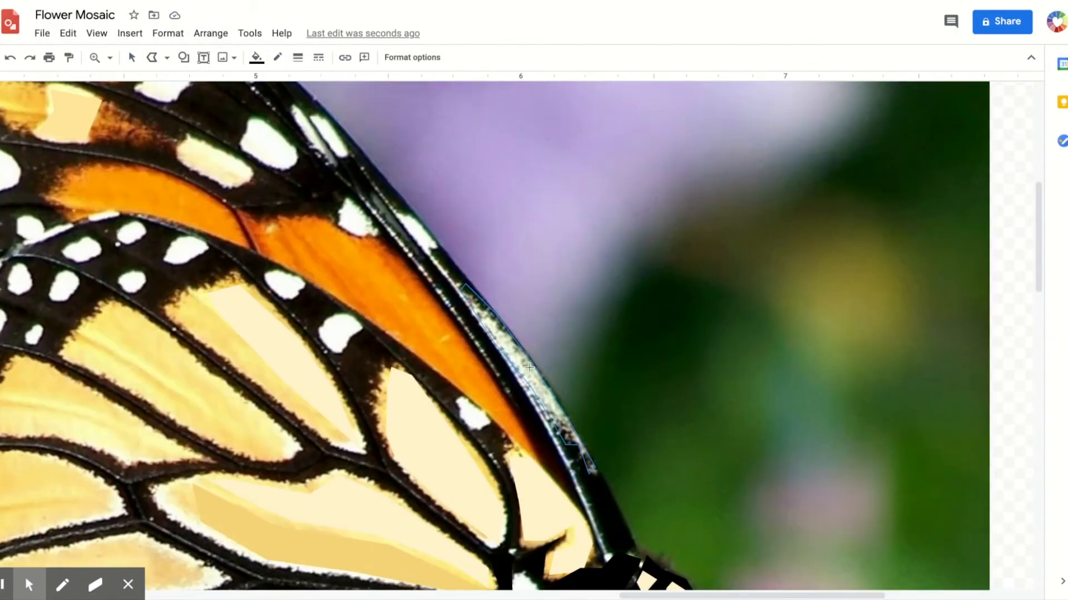
pyautogui.click(269, 290)
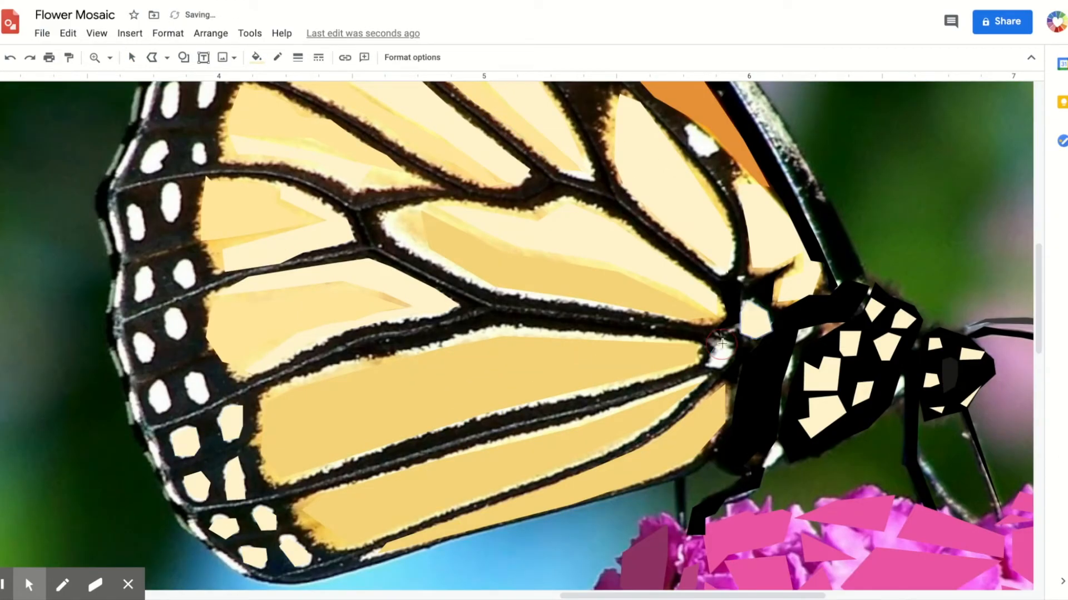
pyautogui.click(459, 267)
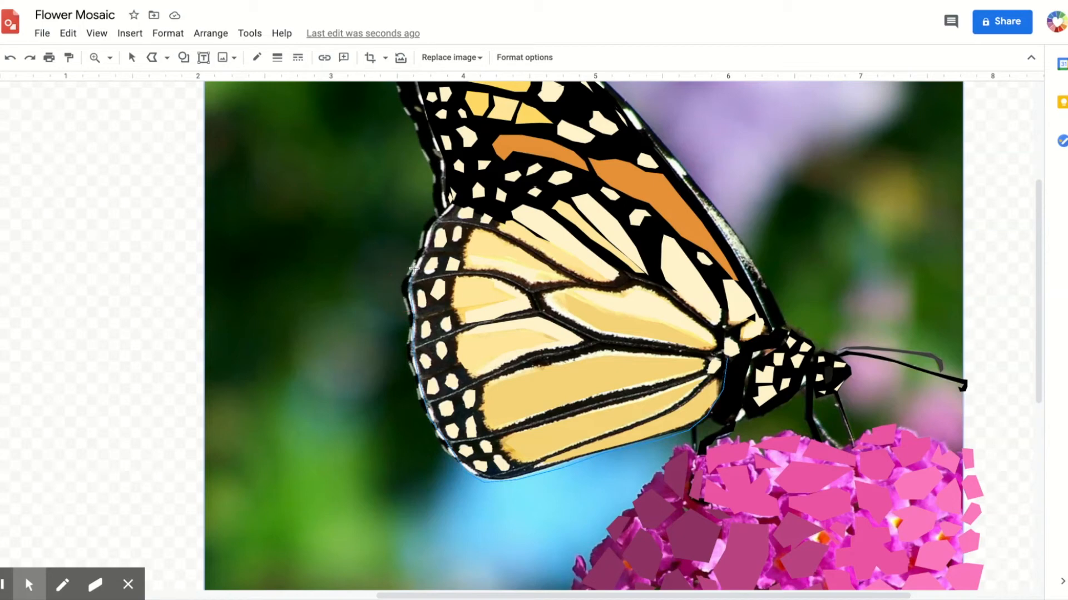
# - Trace a large polyline shape around the whole outline of the hind wing
pyautogui.click(443, 216)
pyautogui.click(456, 196)
pyautogui.click(492, 174)
pyautogui.click(549, 165)
pyautogui.click(641, 211)
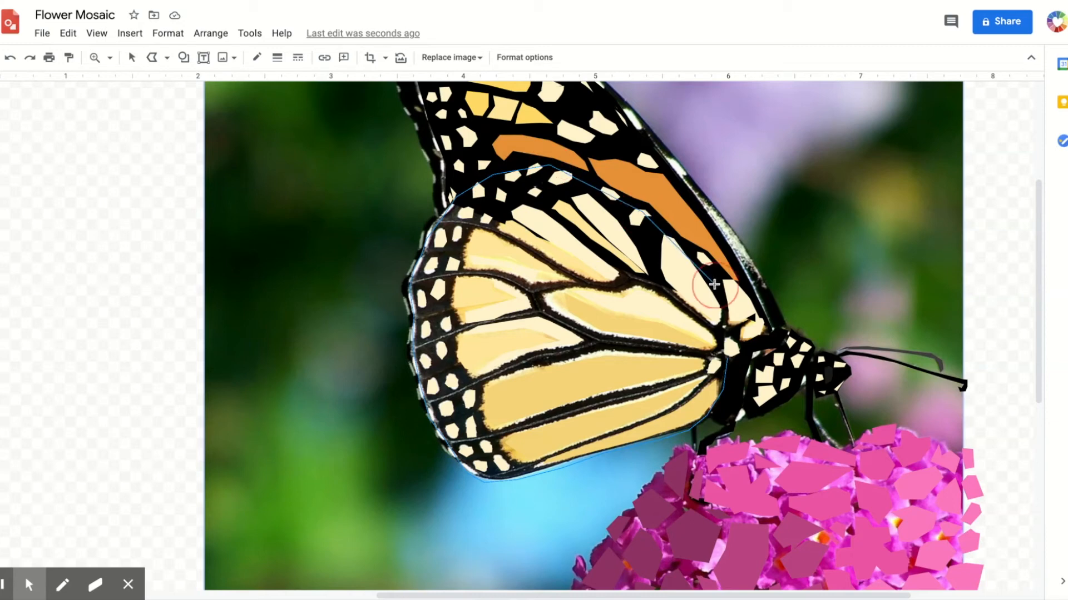
pyautogui.click(746, 321)
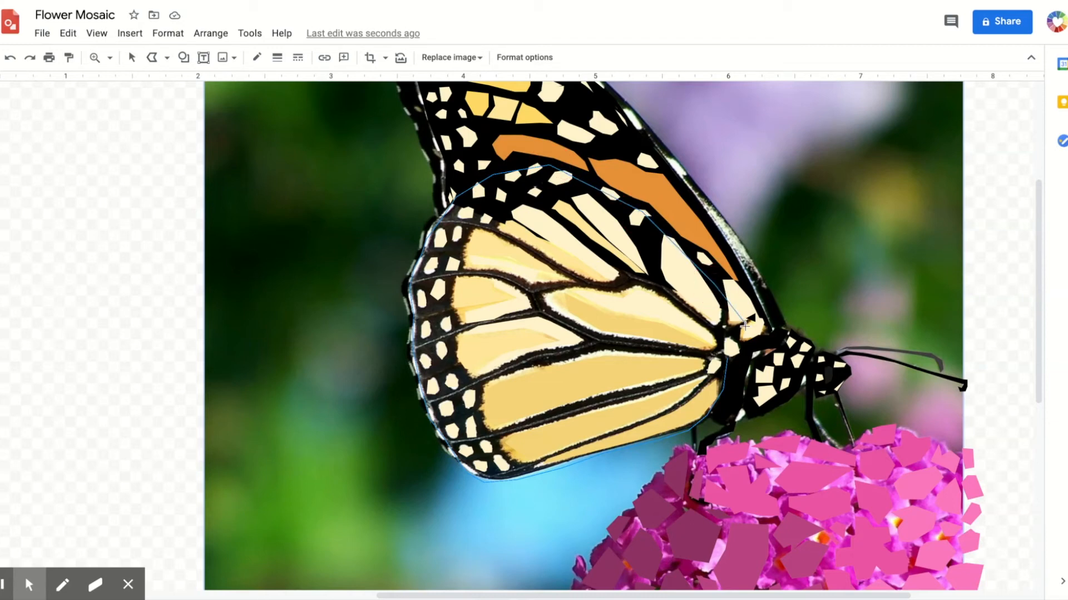
pyautogui.click(729, 361)
# - Fill the wing outline shape with black and make its border transparent
pyautogui.click(256, 58)
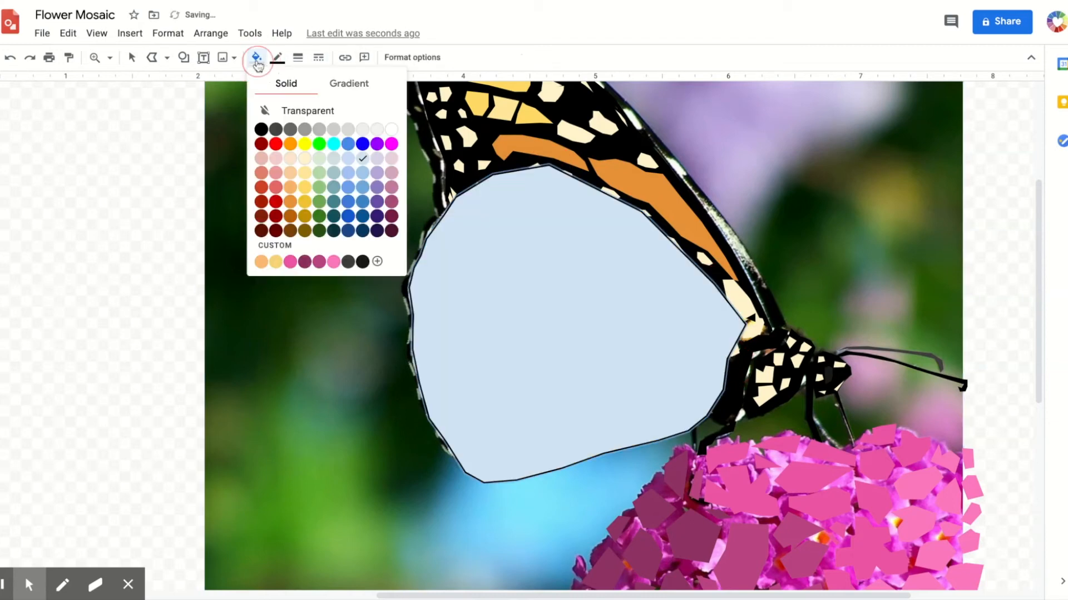
pyautogui.click(265, 132)
pyautogui.click(277, 57)
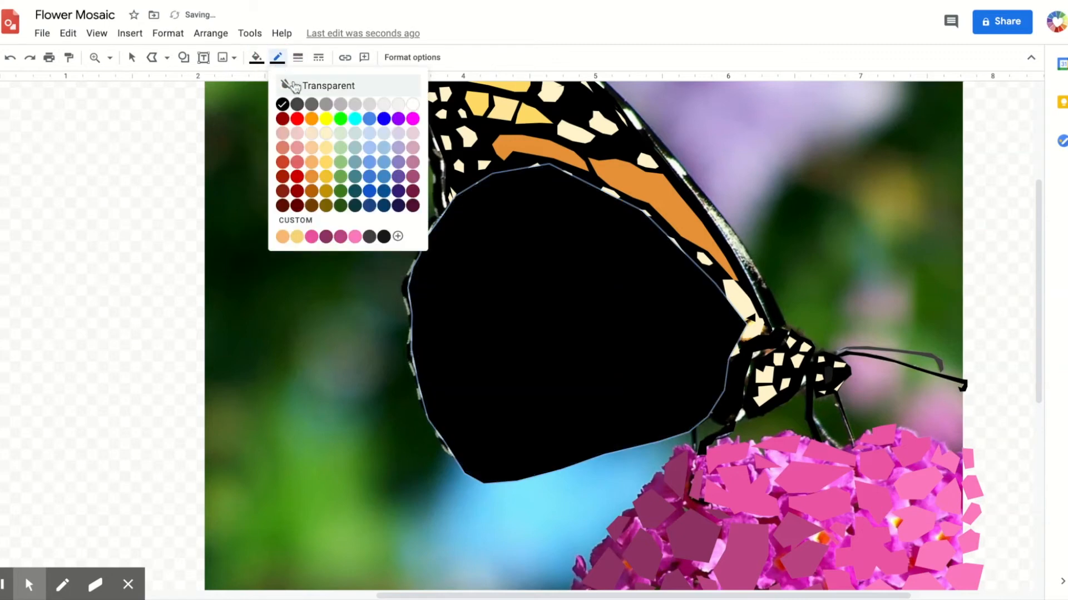
pyautogui.click(297, 87)
# - Select the black wing shape and send it to the back
pyautogui.click(132, 57)
pyautogui.click(607, 355)
pyautogui.rightClick(571, 316)
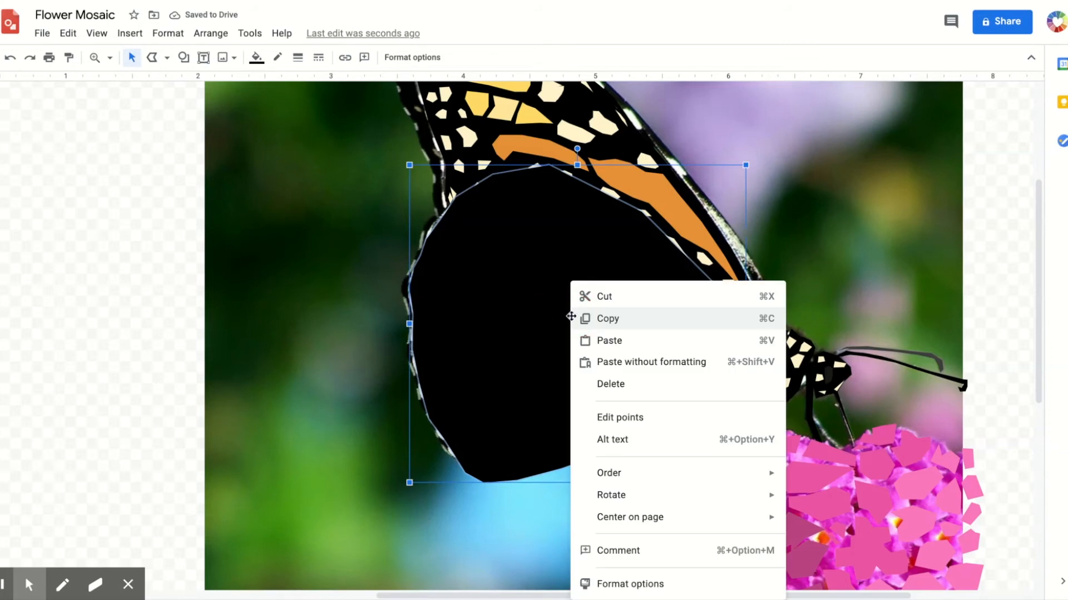
pyautogui.moveTo(645, 474)
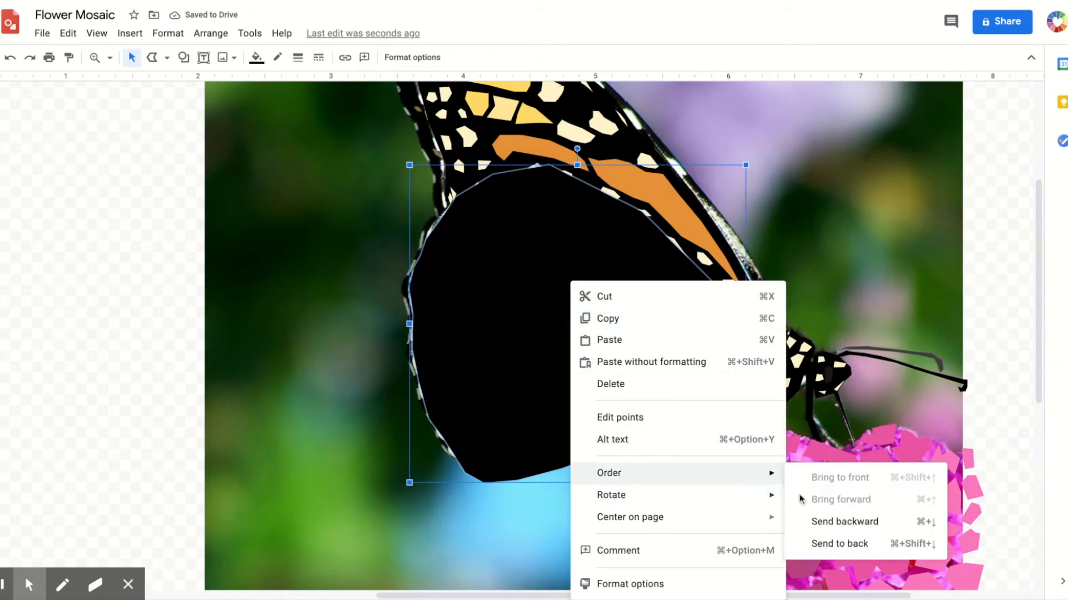
pyautogui.click(833, 545)
# - Send the butterfly photo to the back behind the black wing shape
pyautogui.rightClick(852, 277)
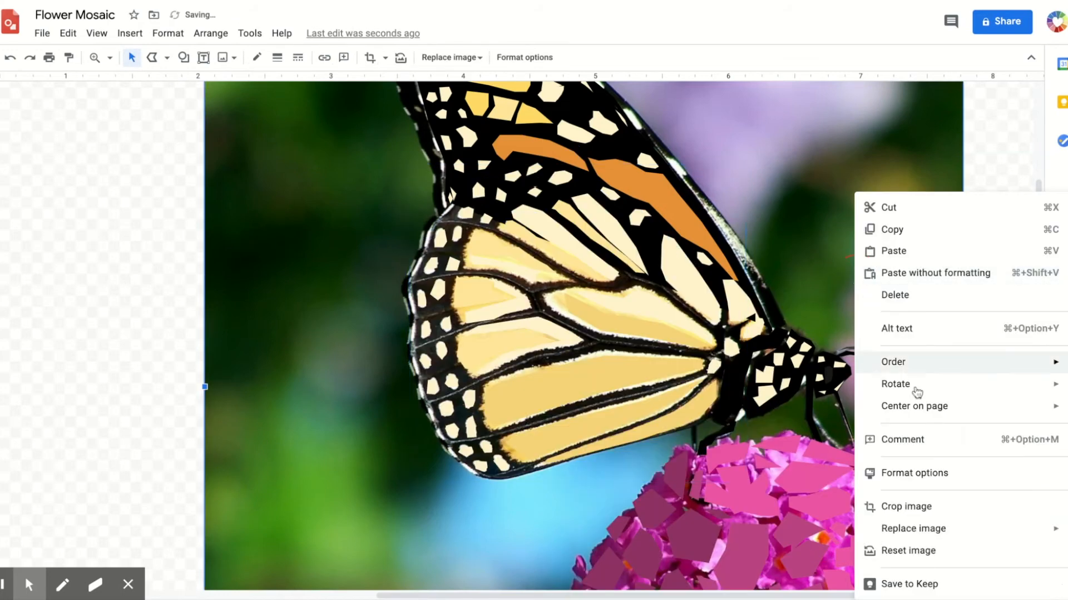
pyautogui.moveTo(899, 365)
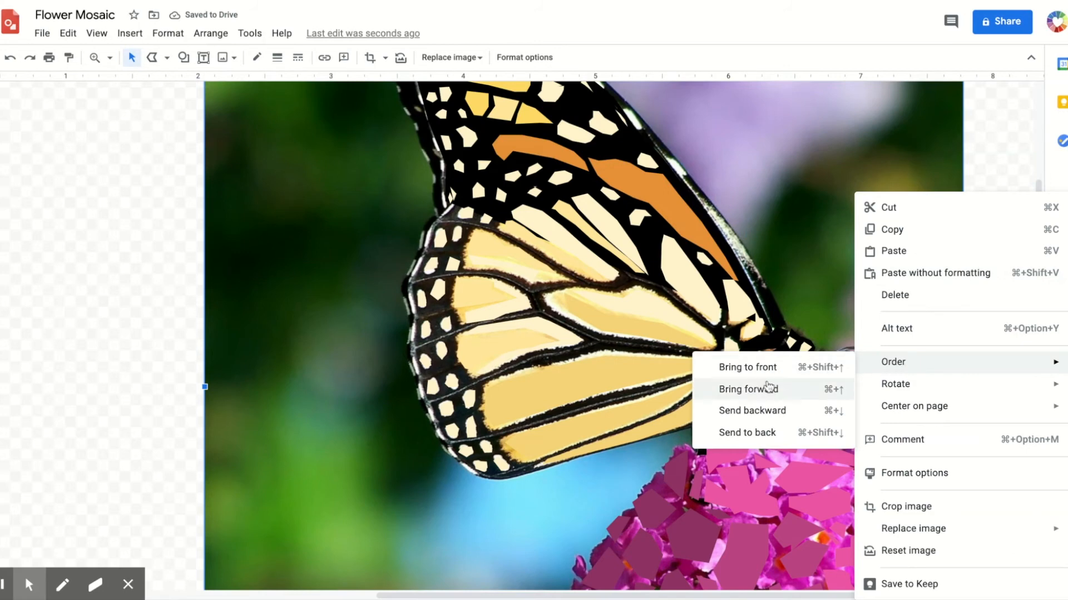
pyautogui.click(765, 436)
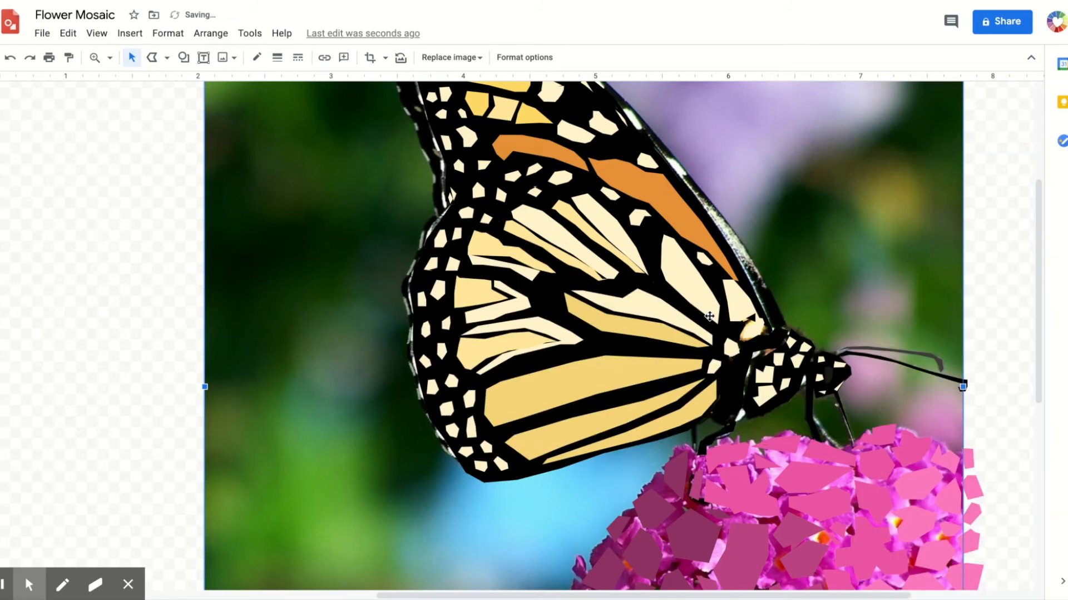
pyautogui.hscroll(5, 709, 316)
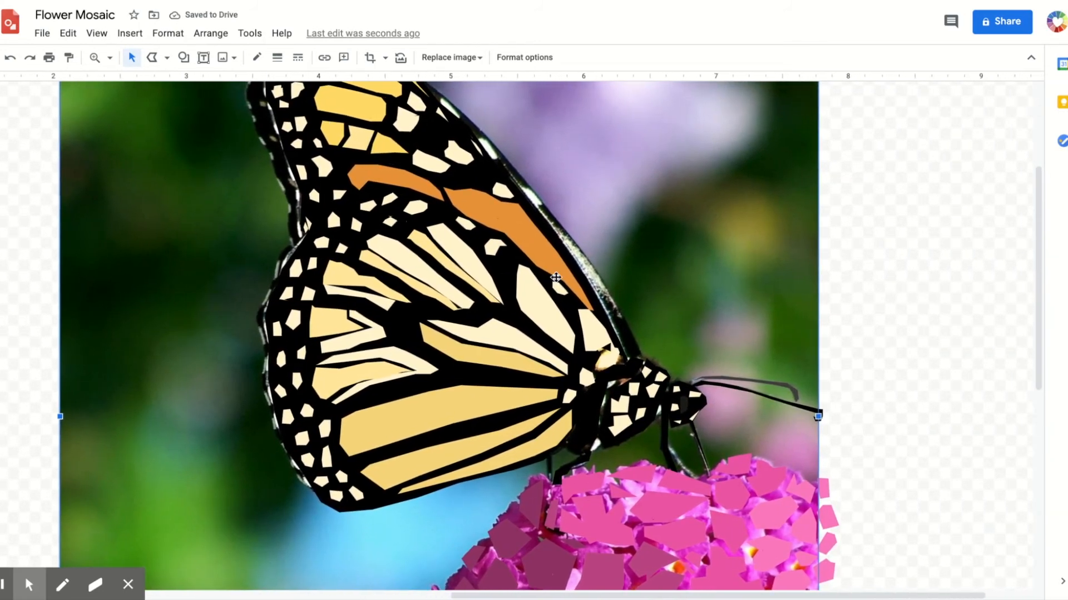
# - Trace a small polyline polygon over a spot on the upper forewing of the butterfly
pyautogui.click(151, 58)
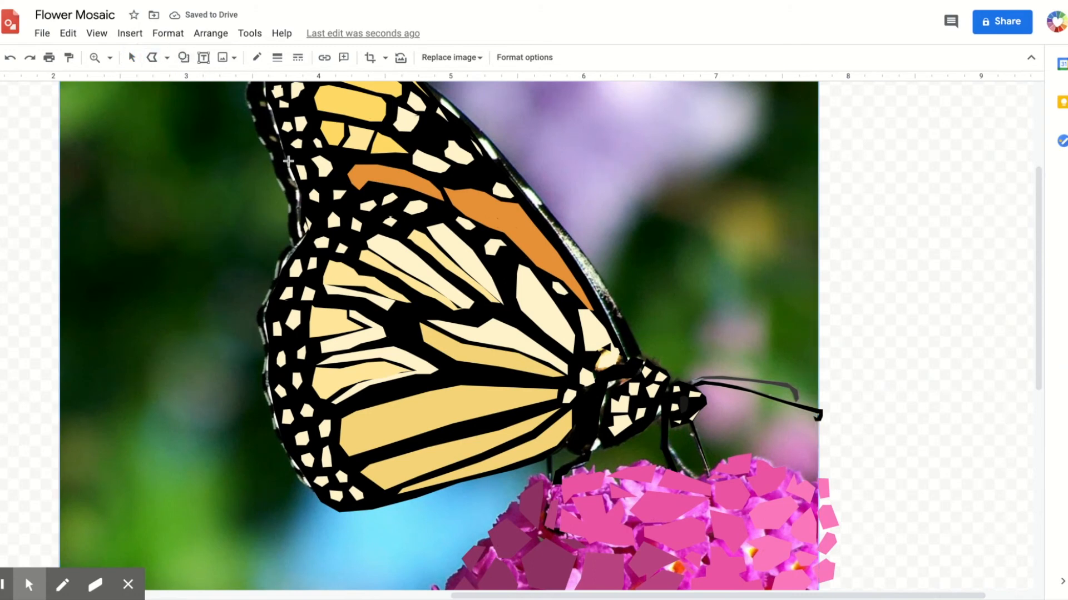
pyautogui.scroll(1, 486, 248)
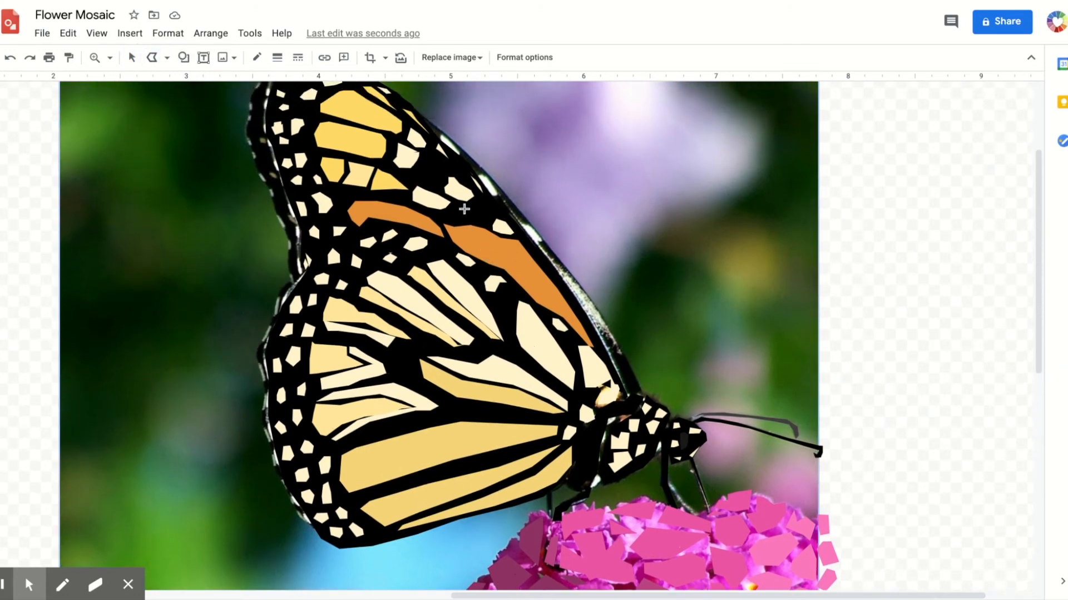
pyautogui.click(469, 216)
pyautogui.click(485, 217)
pyautogui.click(486, 206)
pyautogui.click(472, 205)
pyautogui.click(457, 205)
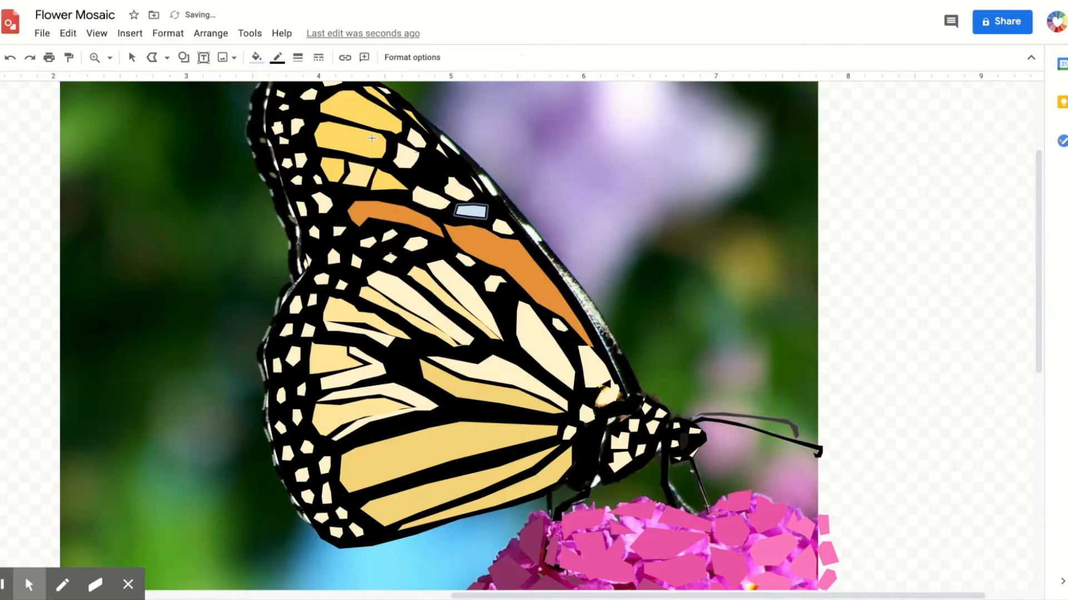
# - Fill the new forewing polygon with orange and make its border transparent
pyautogui.click(256, 57)
pyautogui.click(290, 144)
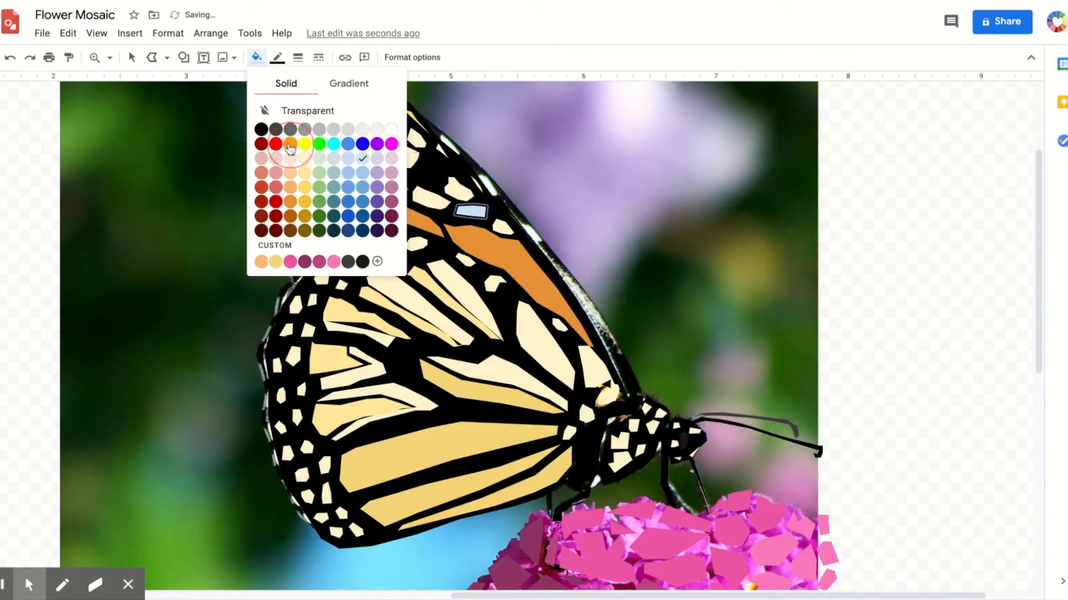
pyautogui.click(277, 58)
pyautogui.click(309, 89)
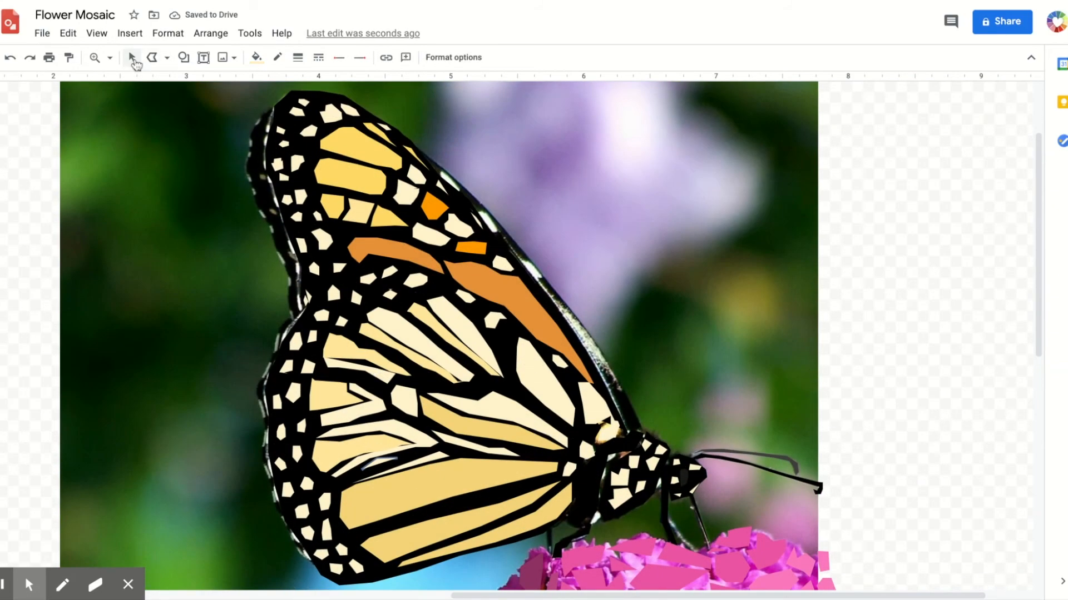
# - Zoom out to fit the page, then select the butterfly photo and delete it
pyautogui.click(110, 58)
pyautogui.click(128, 92)
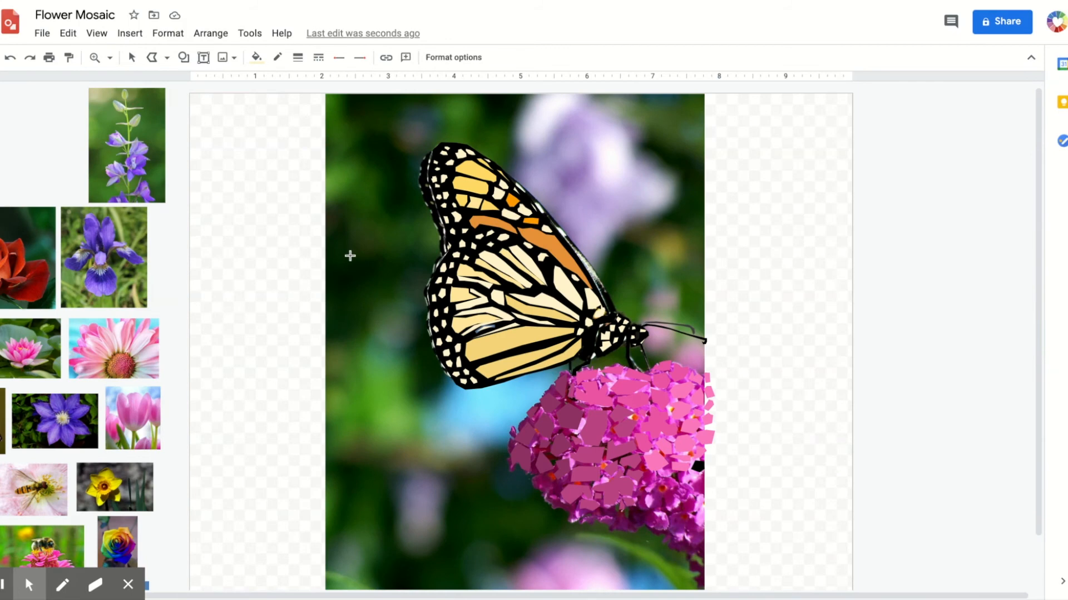
pyautogui.click(132, 58)
pyautogui.click(373, 172)
pyautogui.press('Delete')
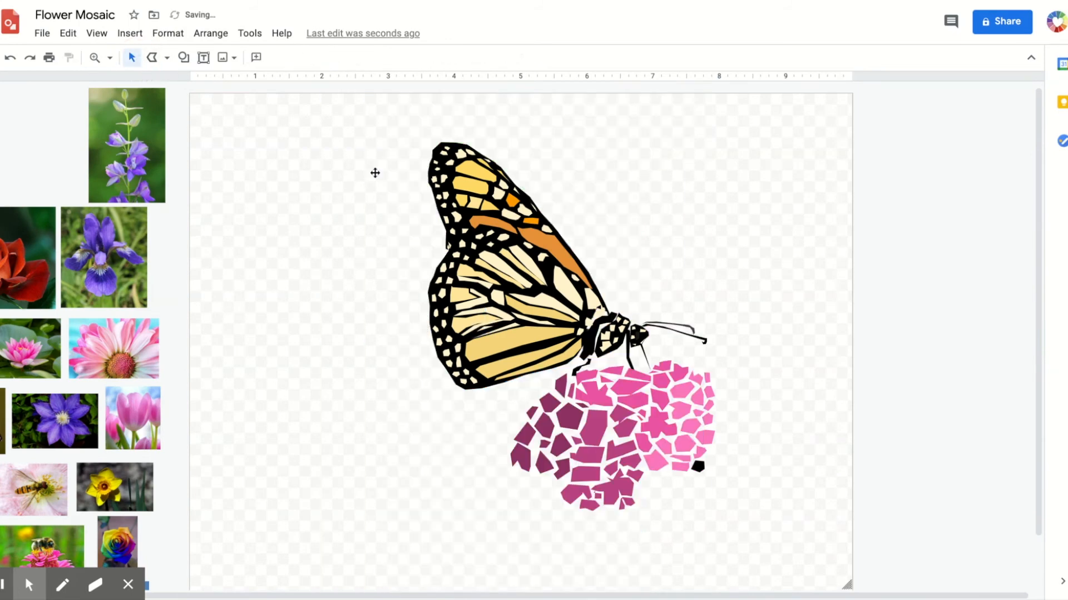
# - Recolour the small black shape at the flower's edge with the custom pink fill
pyautogui.click(697, 467)
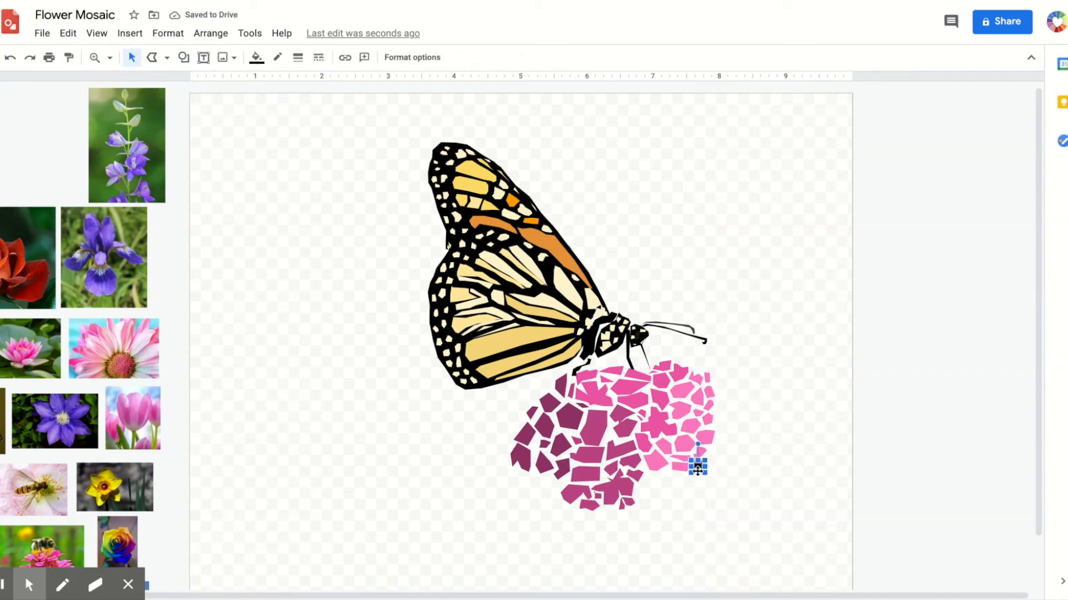
pyautogui.click(256, 58)
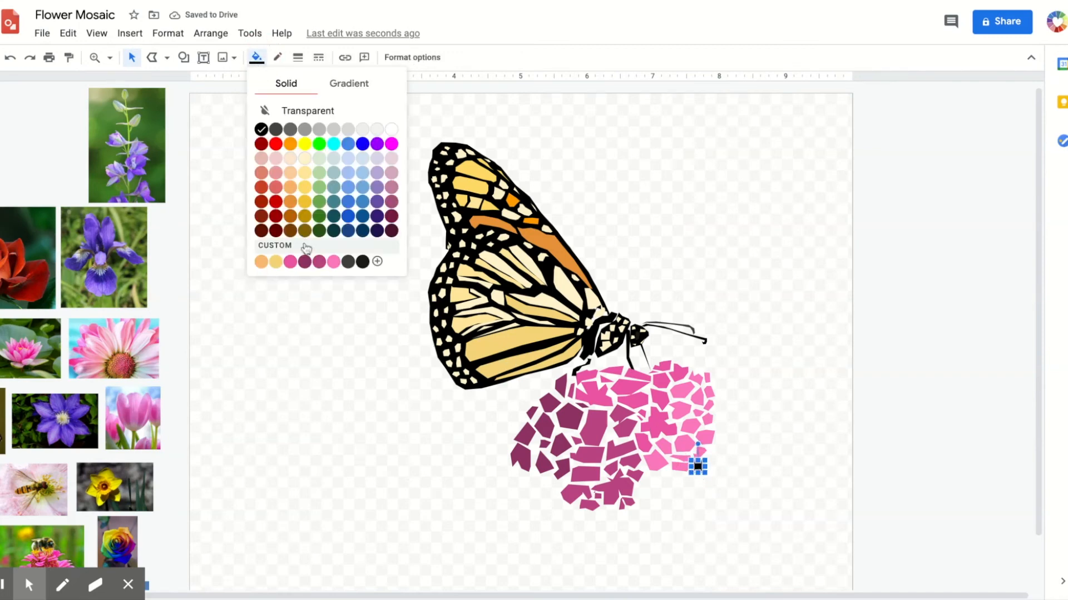
pyautogui.click(332, 265)
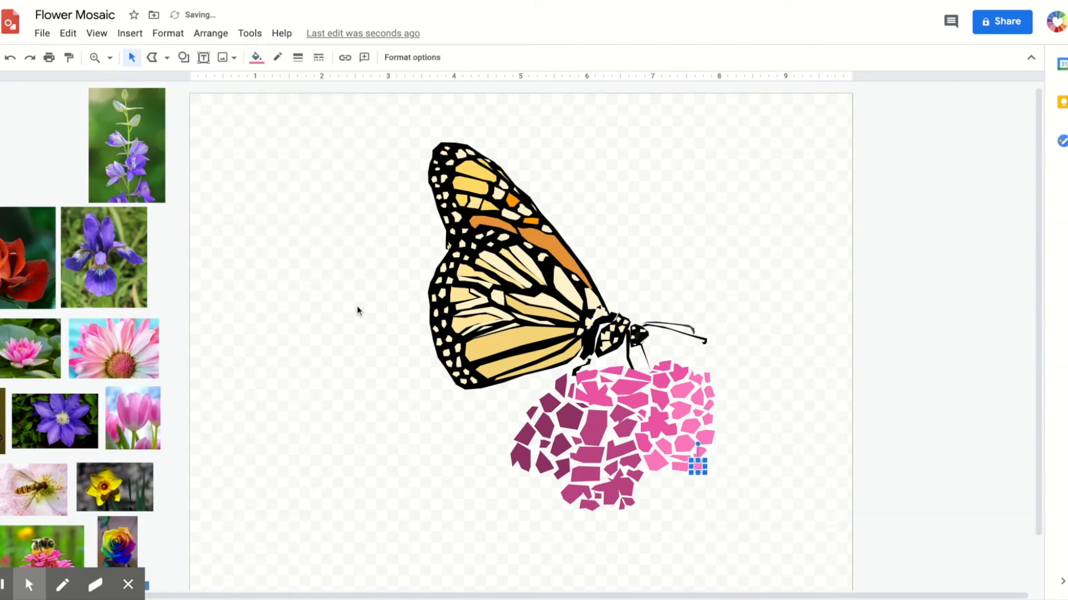
pyautogui.click(358, 312)
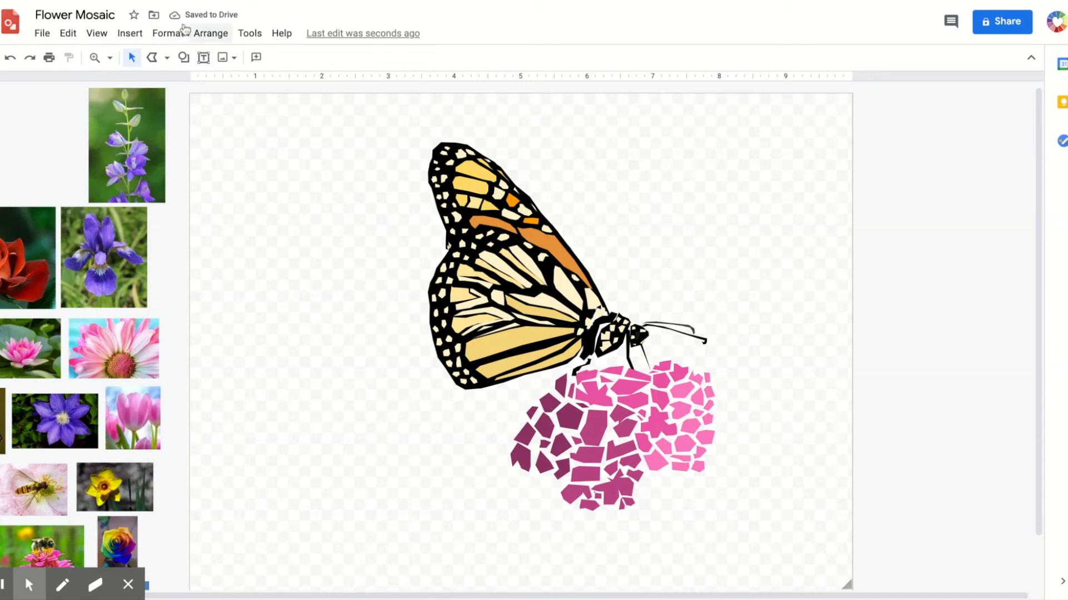
# - Move the stem shape up beneath the flower and give it a green gradient fill
pyautogui.moveTo(674, 576)
pyautogui.mouseDown()
pyautogui.moveTo(666, 546)
pyautogui.moveTo(674, 501)
pyautogui.moveTo(646, 479)
pyautogui.mouseUp()
pyautogui.click(256, 58)
pyautogui.click(349, 83)
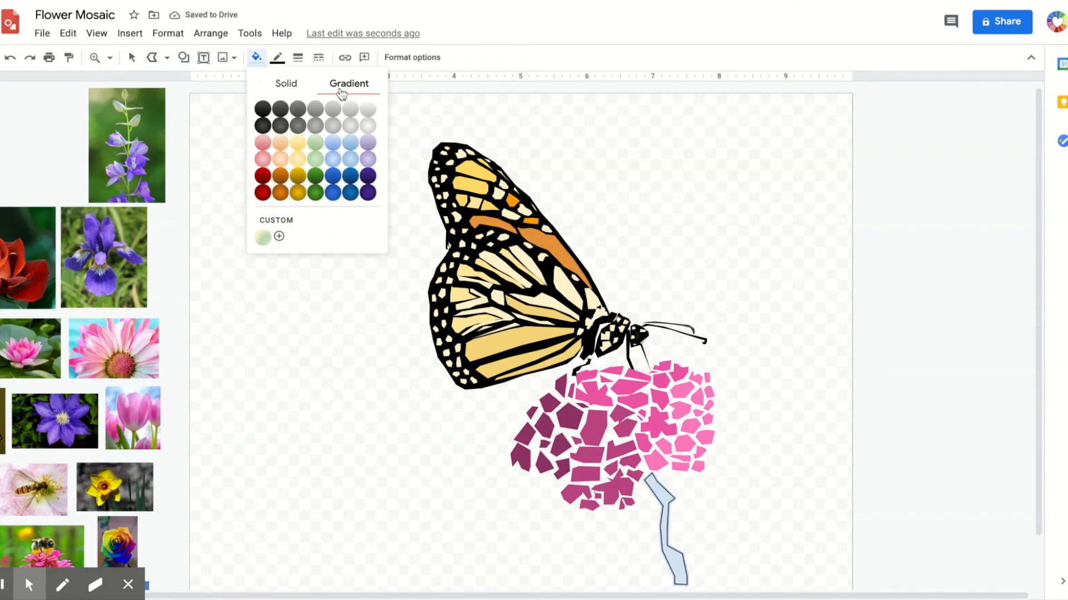
pyautogui.click(316, 142)
pyautogui.click(132, 57)
# - Set the page background to solid cyan
pyautogui.rightClick(283, 185)
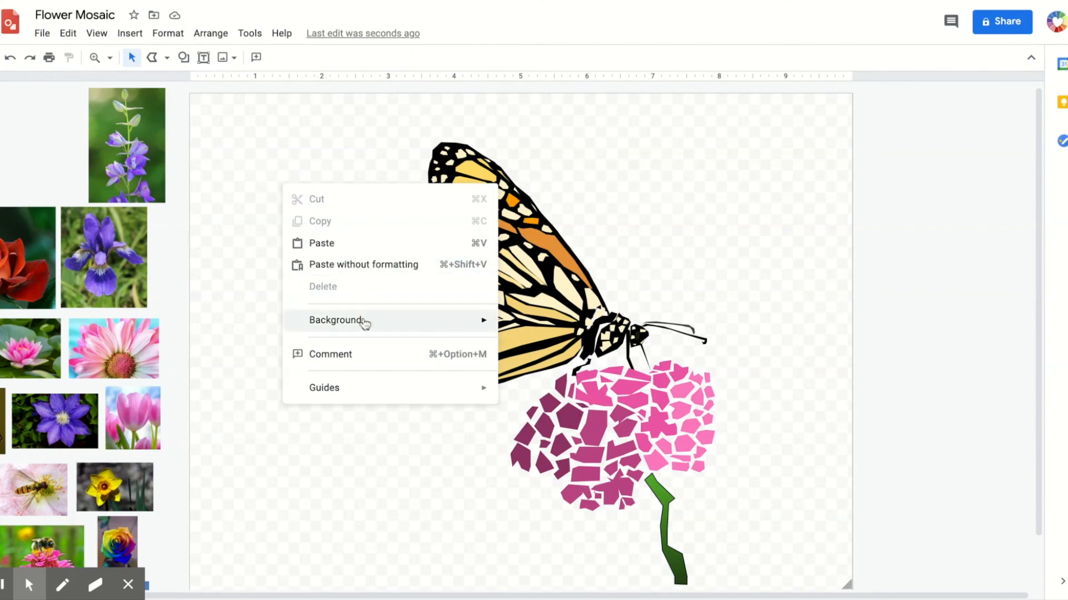
pyautogui.moveTo(365, 322)
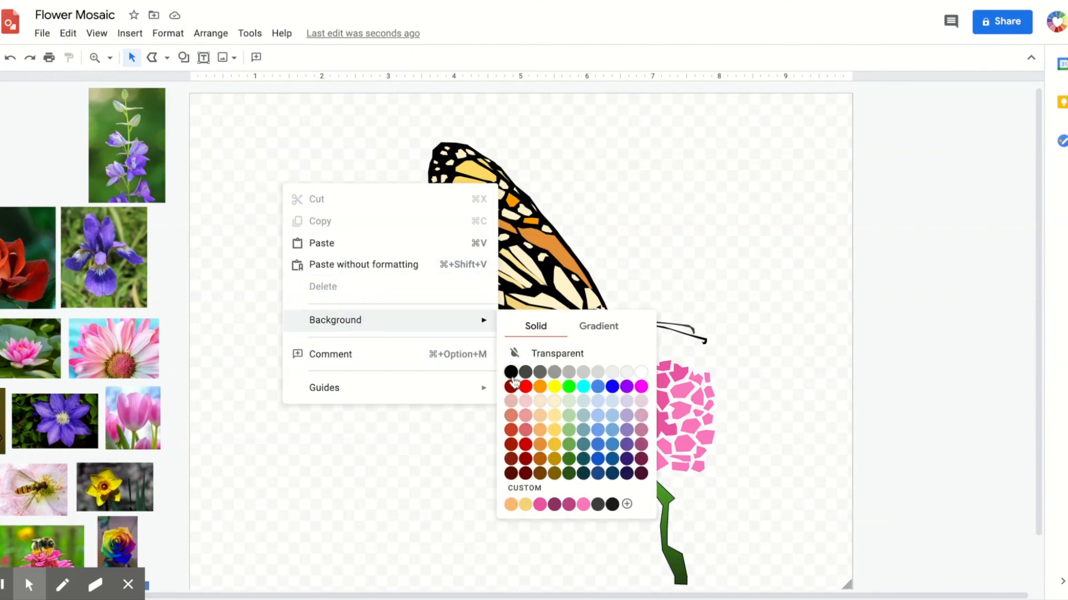
pyautogui.click(584, 386)
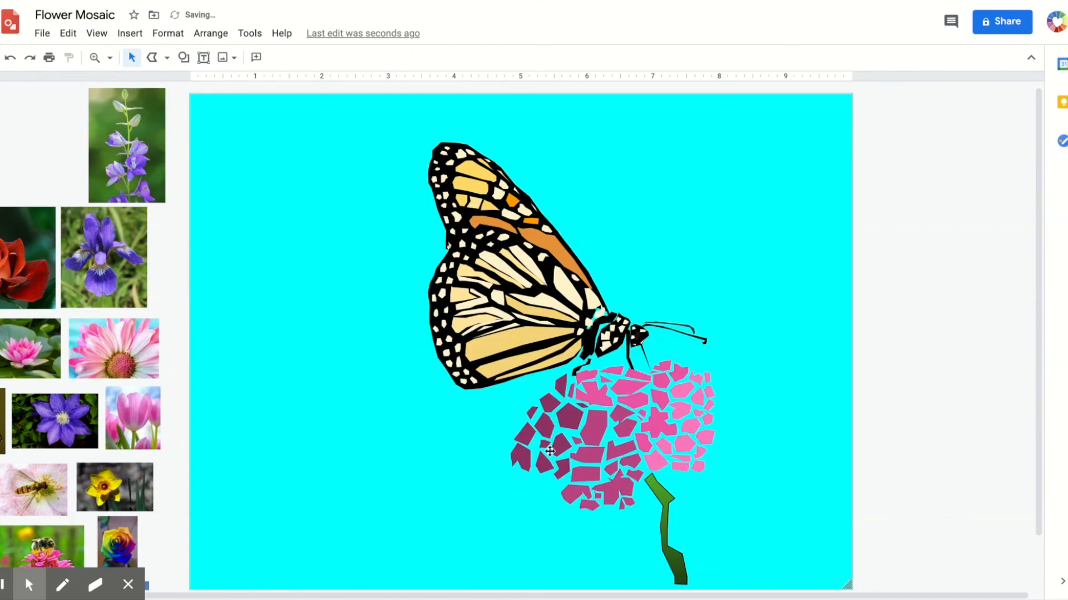
# - Change the page background to a light blue gradient
pyautogui.rightClick(389, 342)
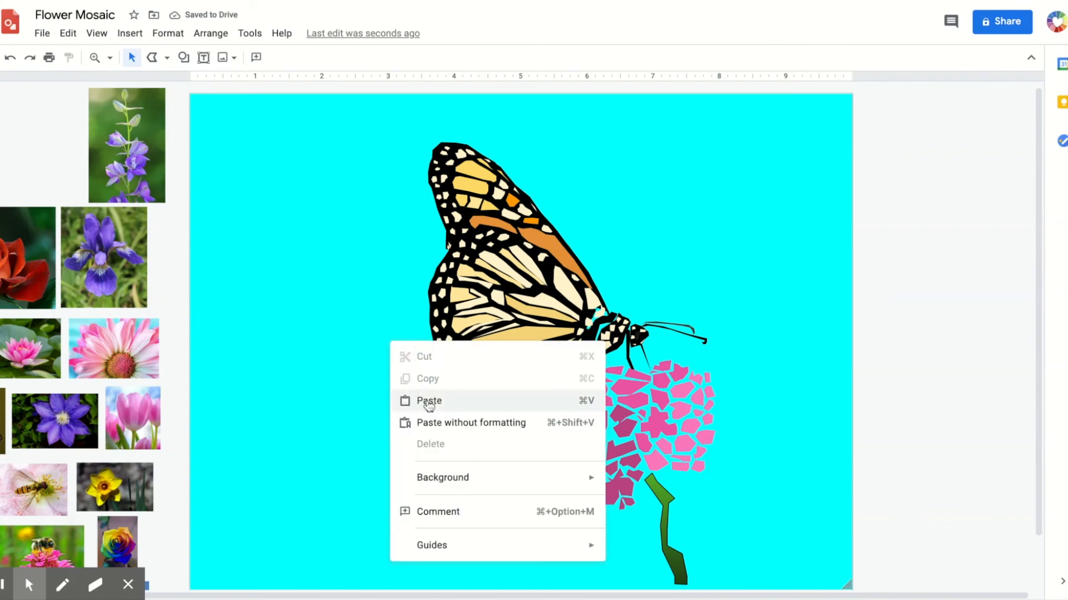
pyautogui.moveTo(445, 477)
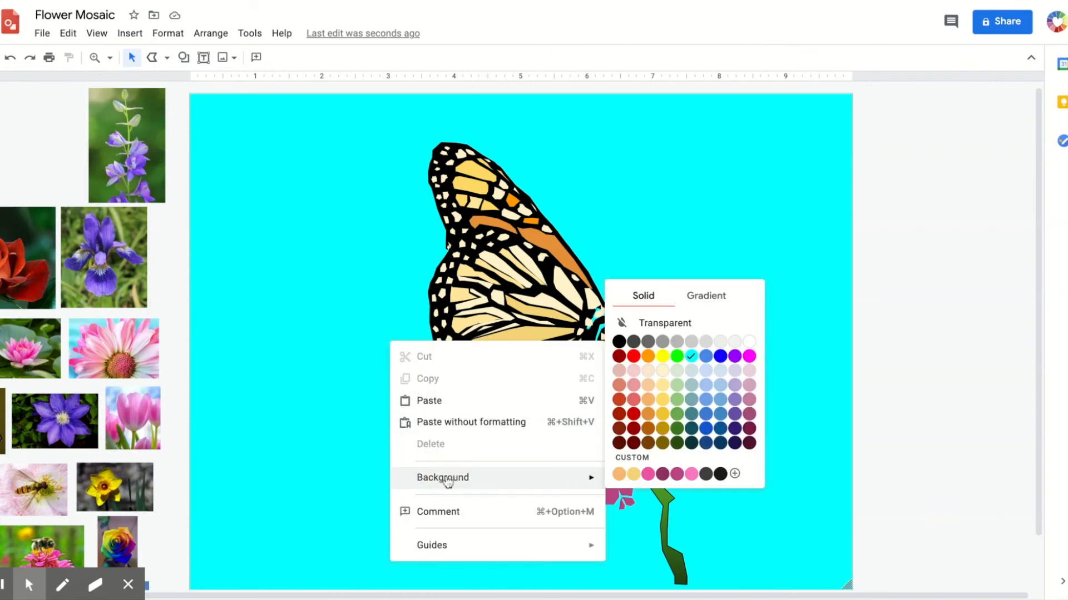
pyautogui.click(701, 295)
pyautogui.click(700, 373)
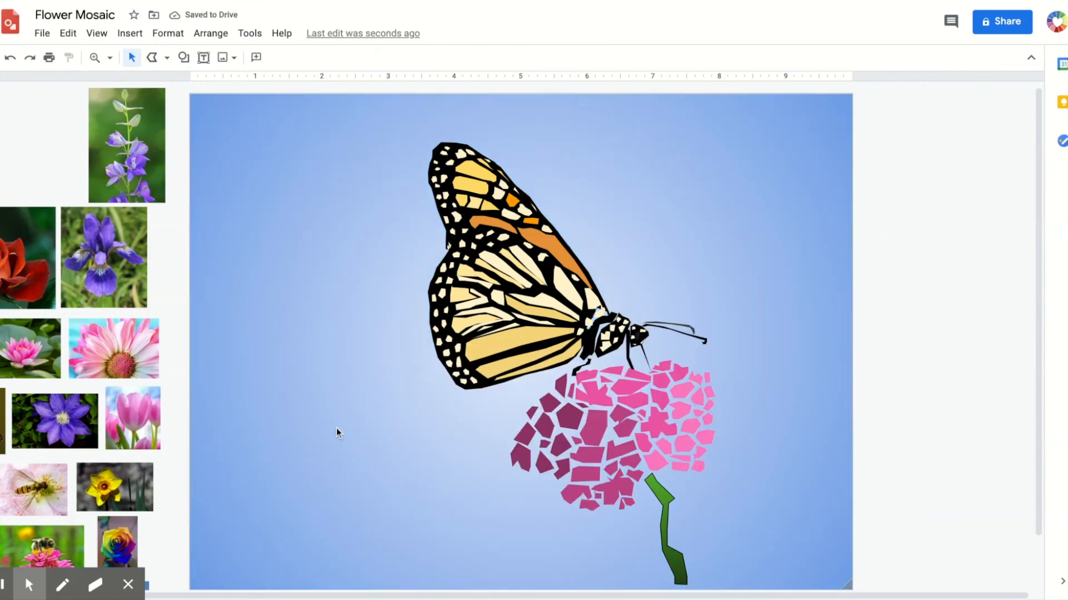
# - Open the options for downloading the drawing as an image file
pyautogui.click(38, 35)
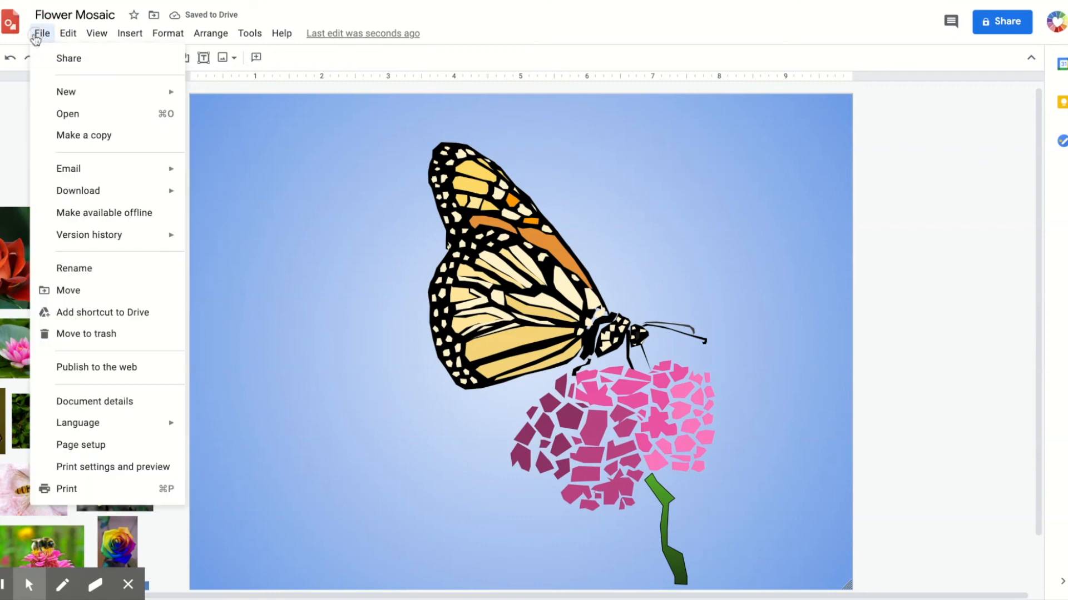
pyautogui.moveTo(112, 193)
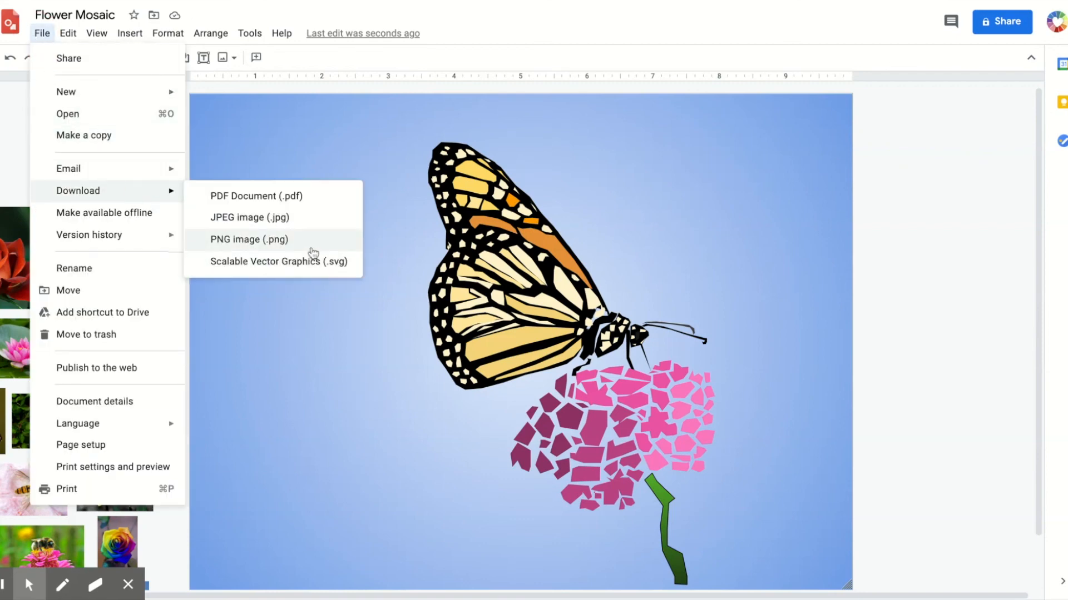